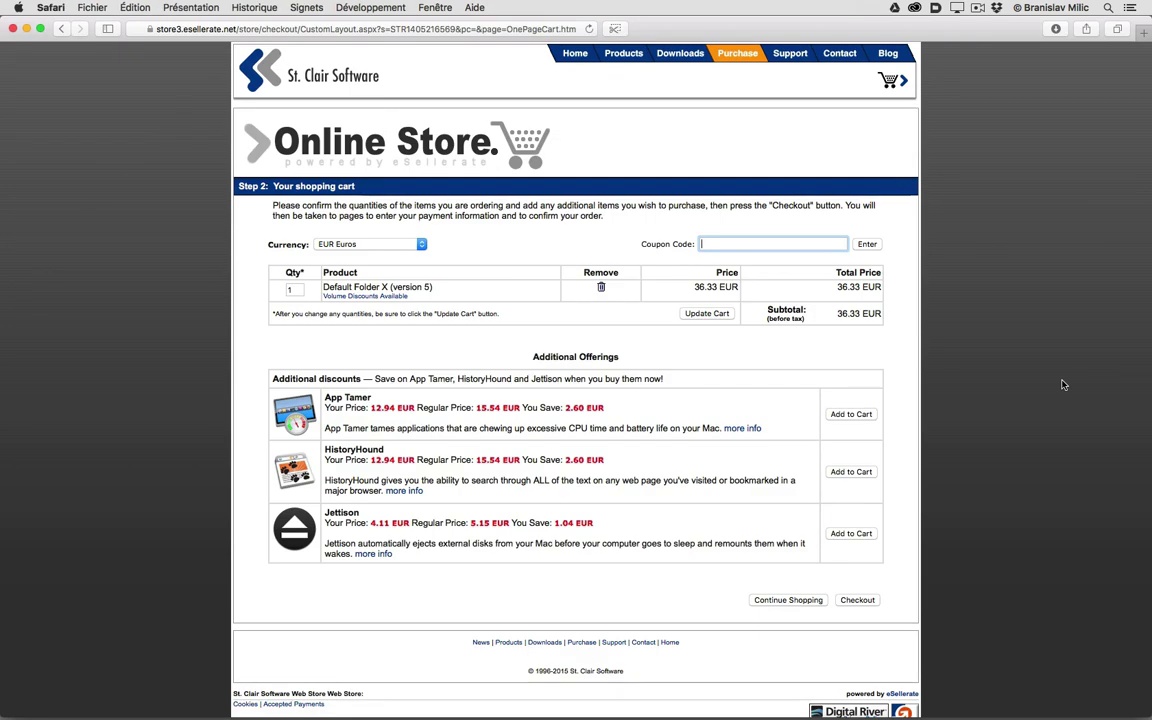
Step: Install Default Folder X from DefaultFolderX-5.1.3.dmg on the desktop into the Applications folder, and open that folder
{"action": "key", "text": "super+h"}
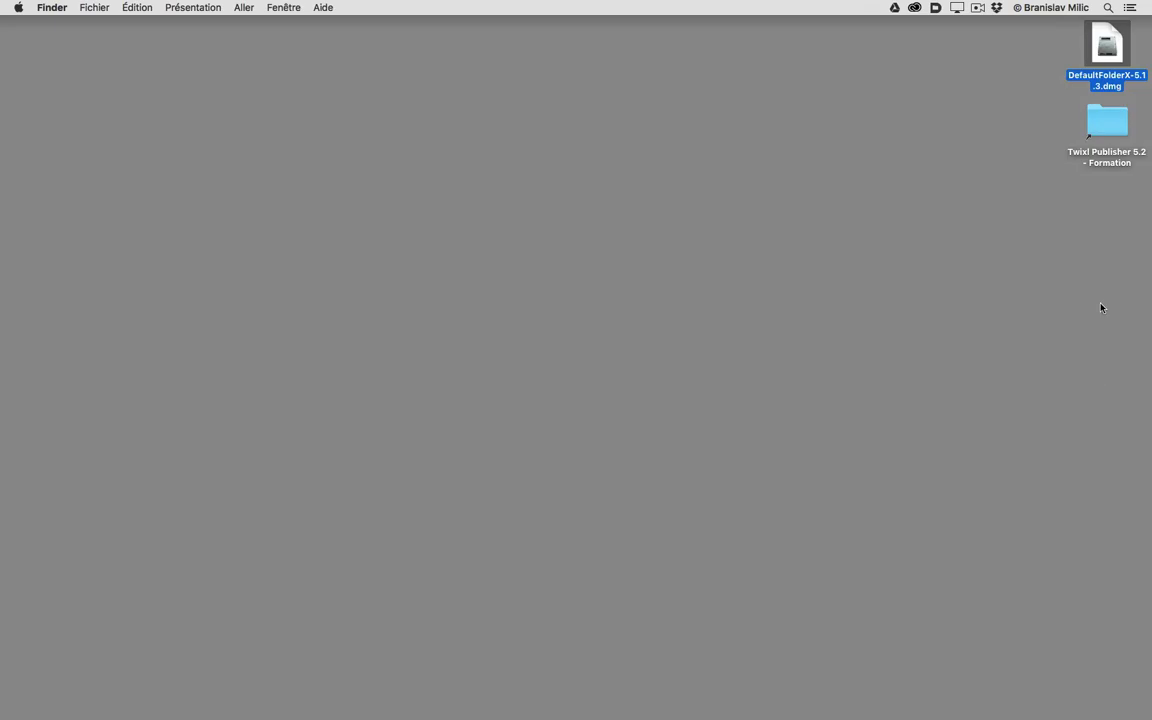
{"action": "key", "text": "super+o"}
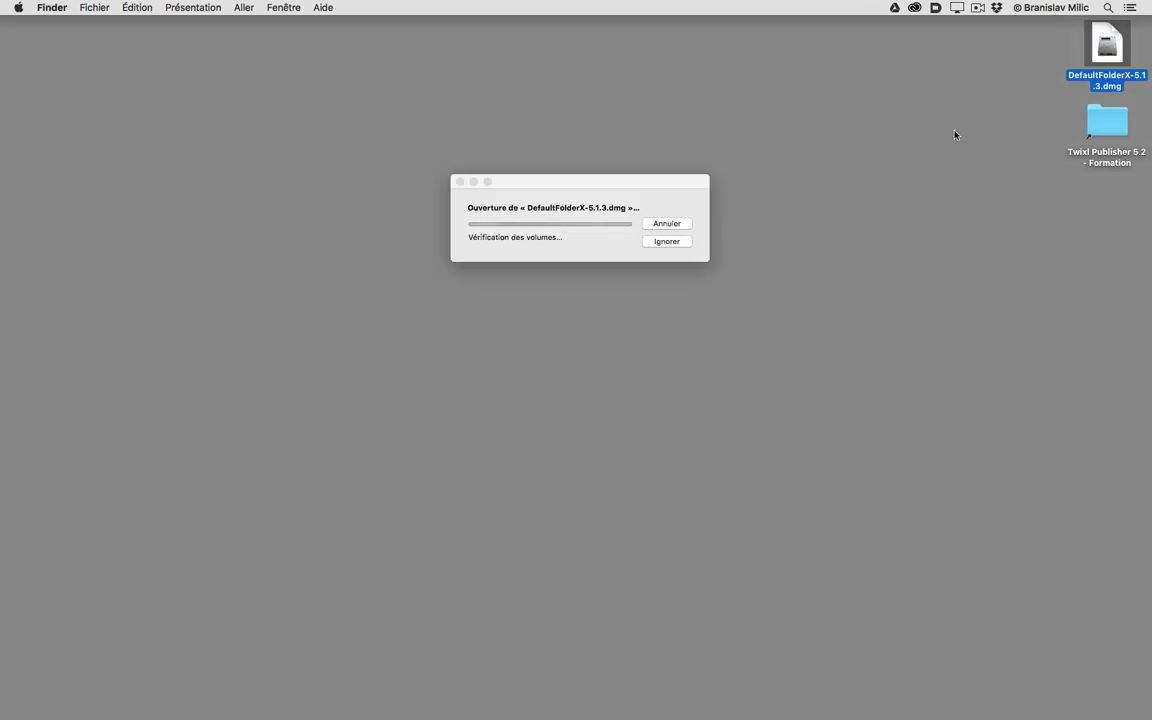
{"action": "left_click_drag", "start_coordinate": [102, 298], "coordinate": [257, 308]}
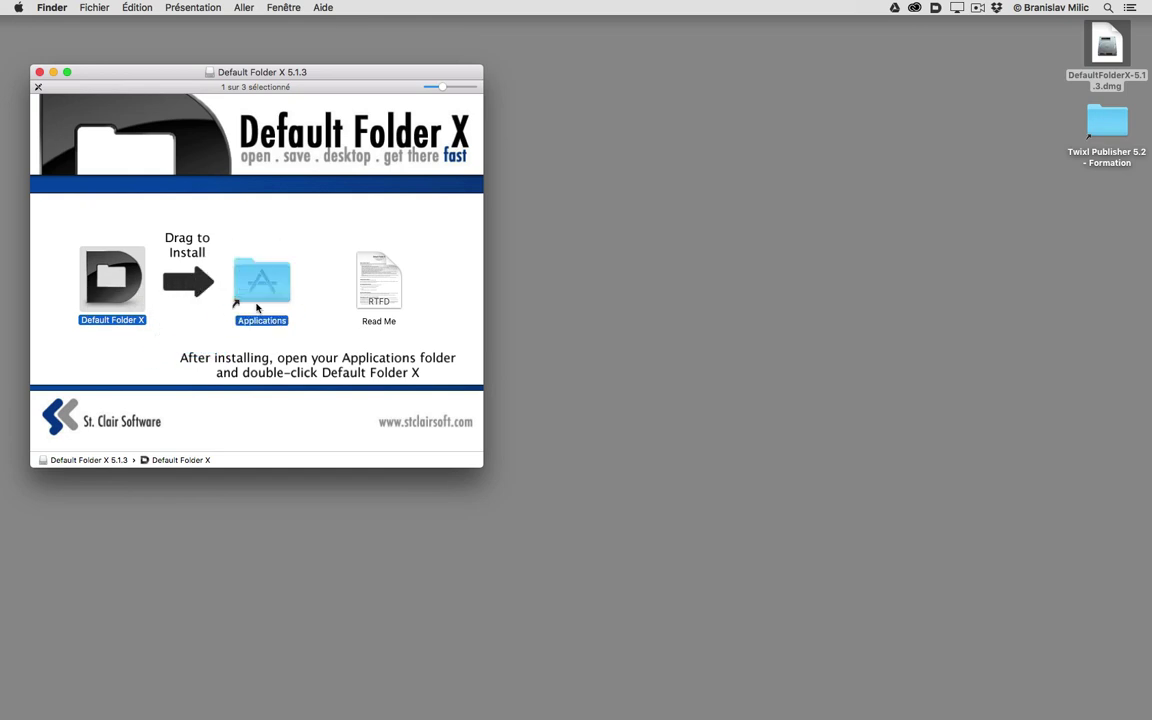
{"action": "double_click", "coordinate": [257, 308]}
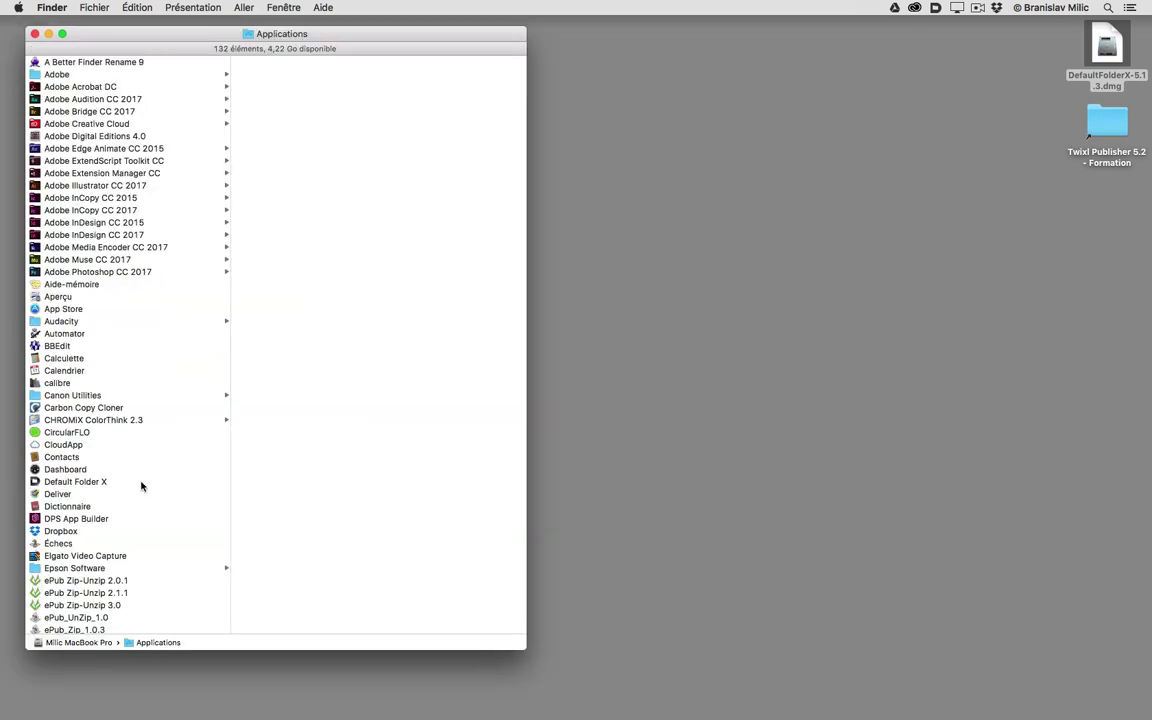
Step: Launch Default Folder X and enable opening it with the session and showing its menu in the menu bar
{"action": "left_click", "coordinate": [141, 484]}
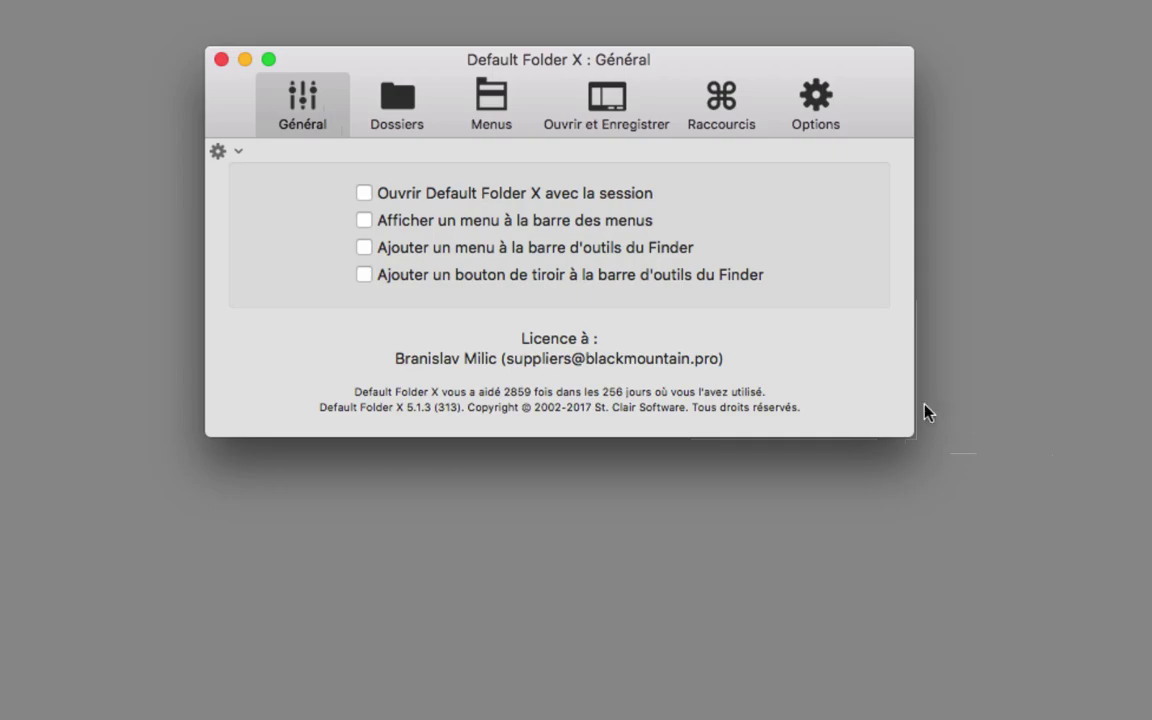
{"action": "left_click", "coordinate": [364, 196]}
{"action": "left_click", "coordinate": [364, 222]}
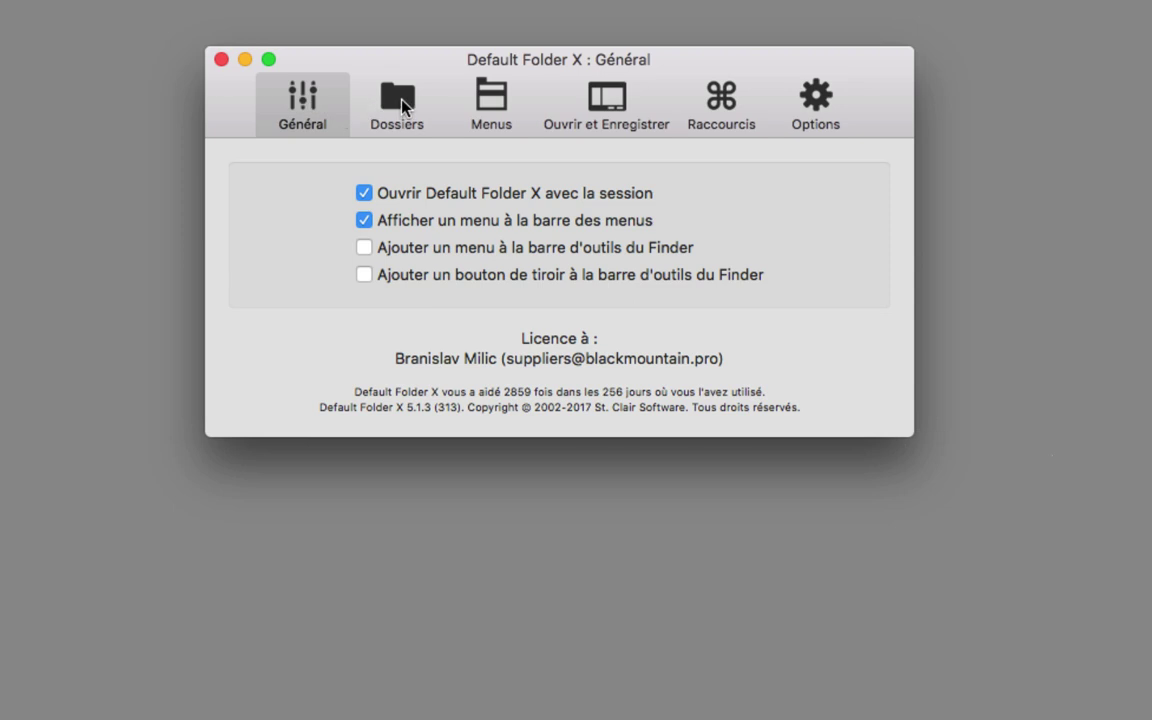
Step: Review the Menus, Ouvrir et Enregistrer and Options preferences, keeping 20 recently used files and folders
{"action": "left_click", "coordinate": [491, 100]}
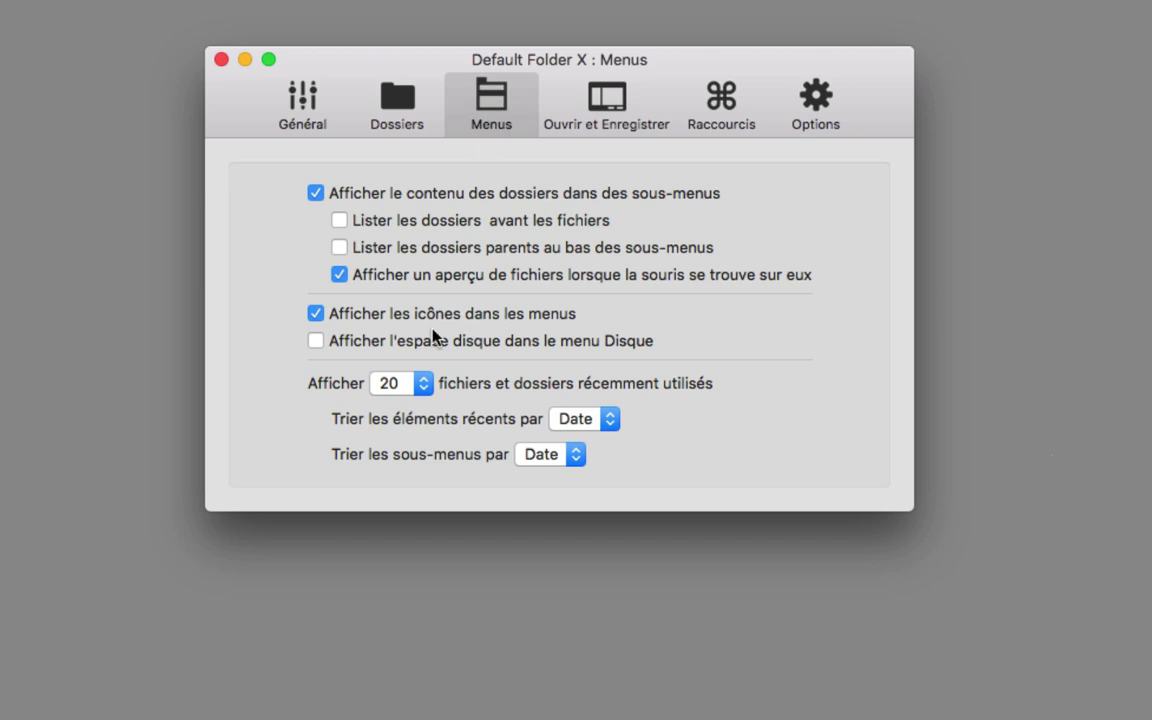
{"action": "left_click", "coordinate": [408, 388]}
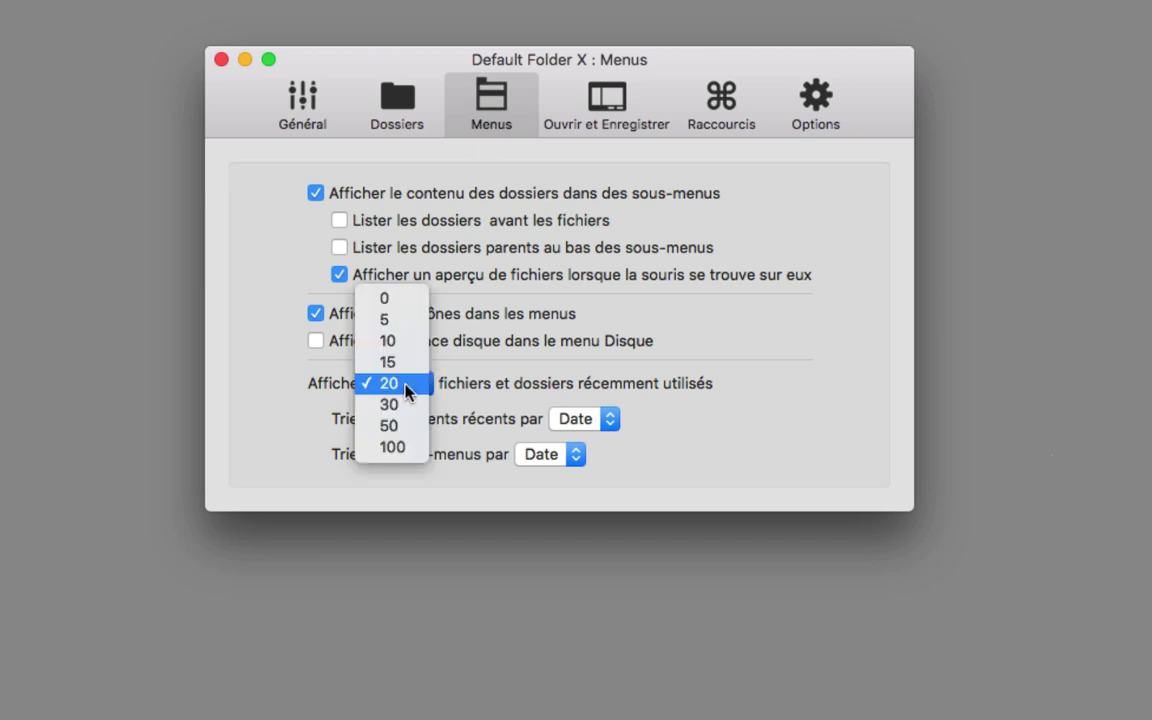
{"action": "left_click", "coordinate": [408, 390]}
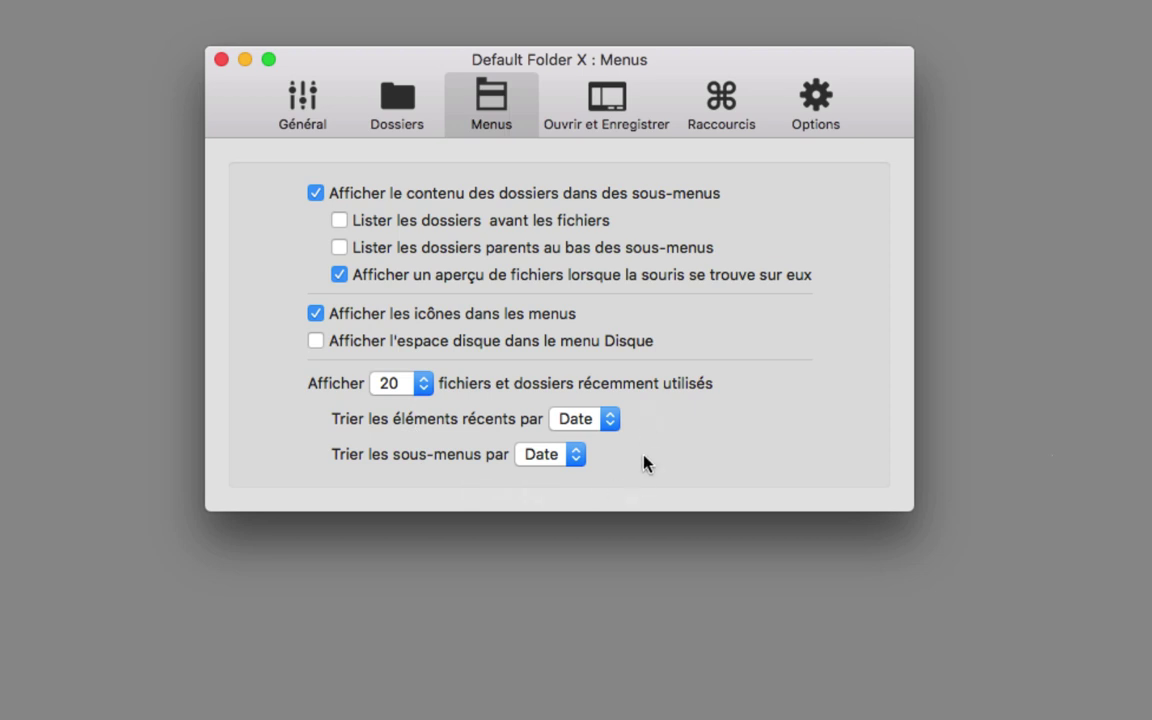
{"action": "left_click", "coordinate": [645, 98]}
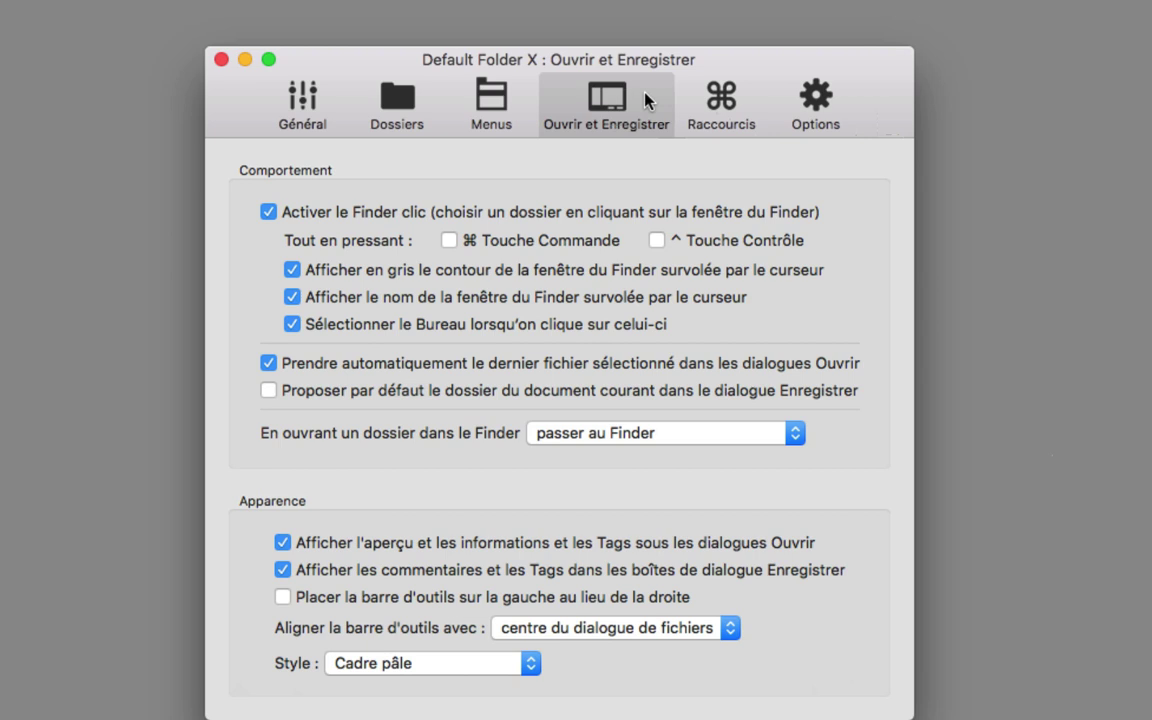
{"action": "left_click", "coordinate": [818, 102]}
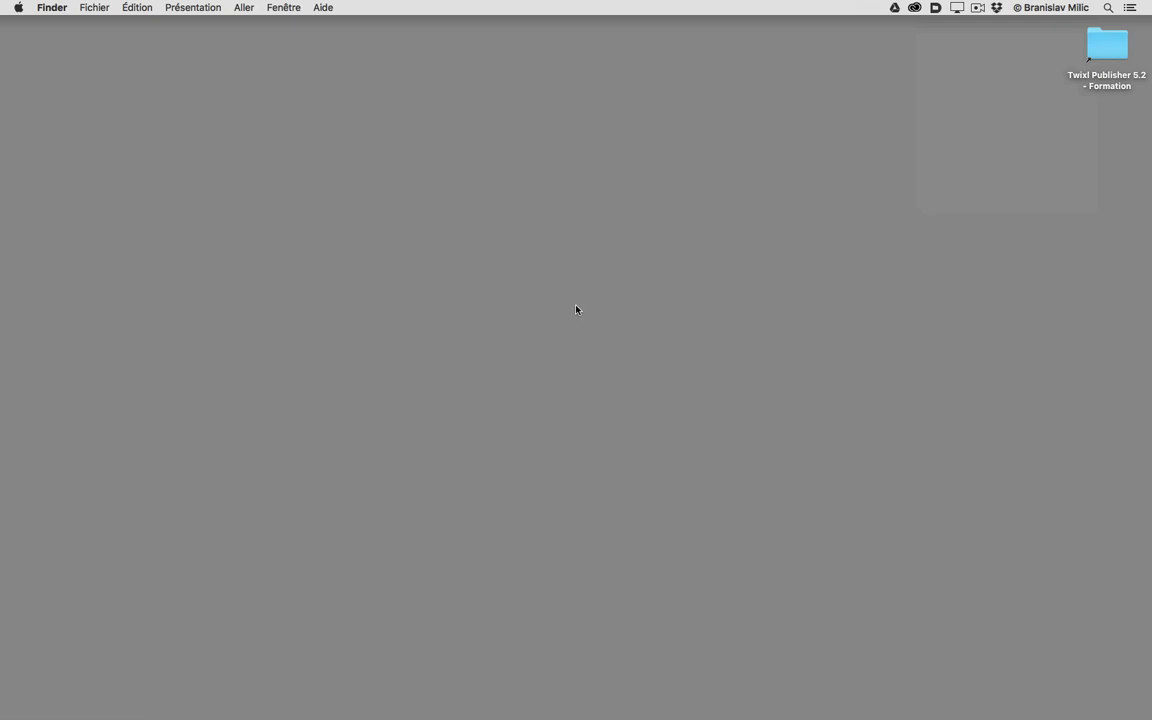
Step: Browse the drives through Default Folder X's menu-bar menu down to Formation Adobe Photoshop - 201607 > Objets dynamiques and preview its files
{"action": "left_click", "coordinate": [936, 8]}
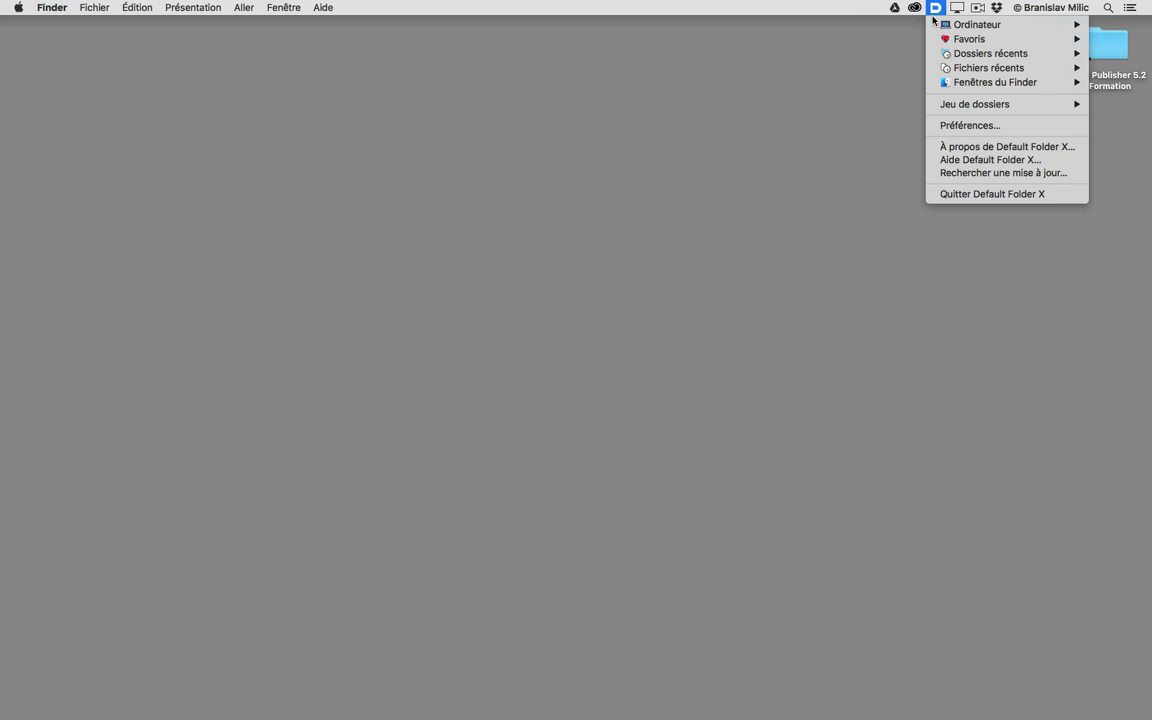
{"action": "mouse_move", "coordinate": [934, 26]}
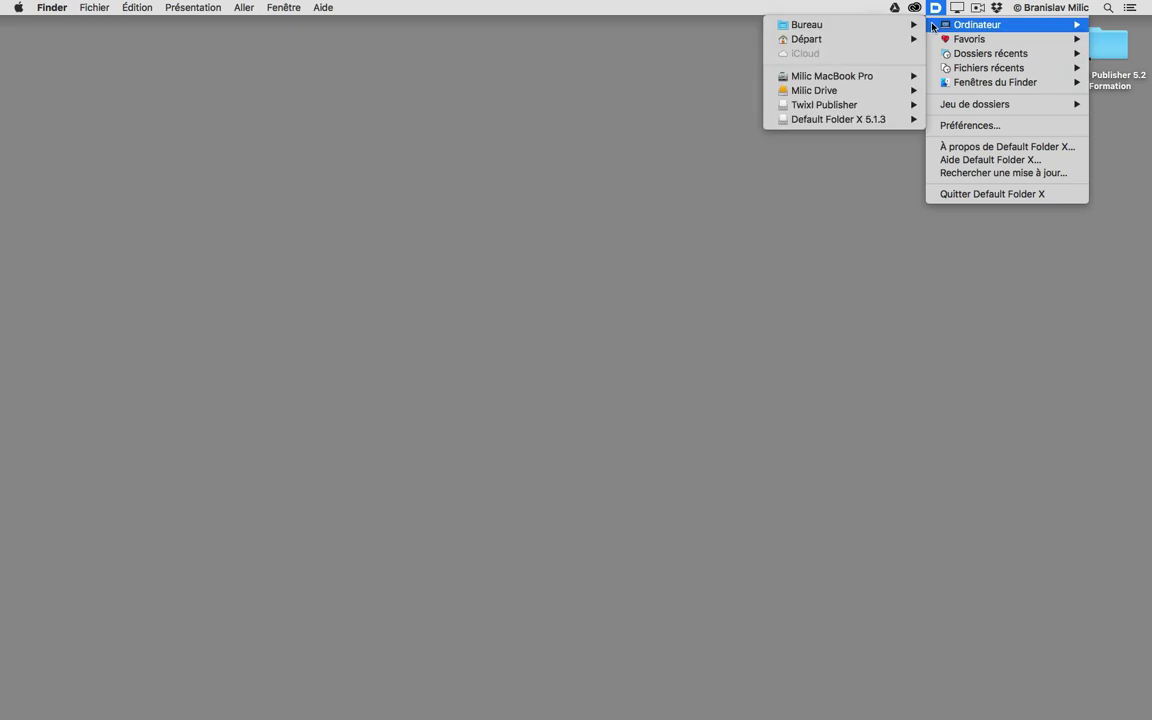
{"action": "mouse_move", "coordinate": [900, 42]}
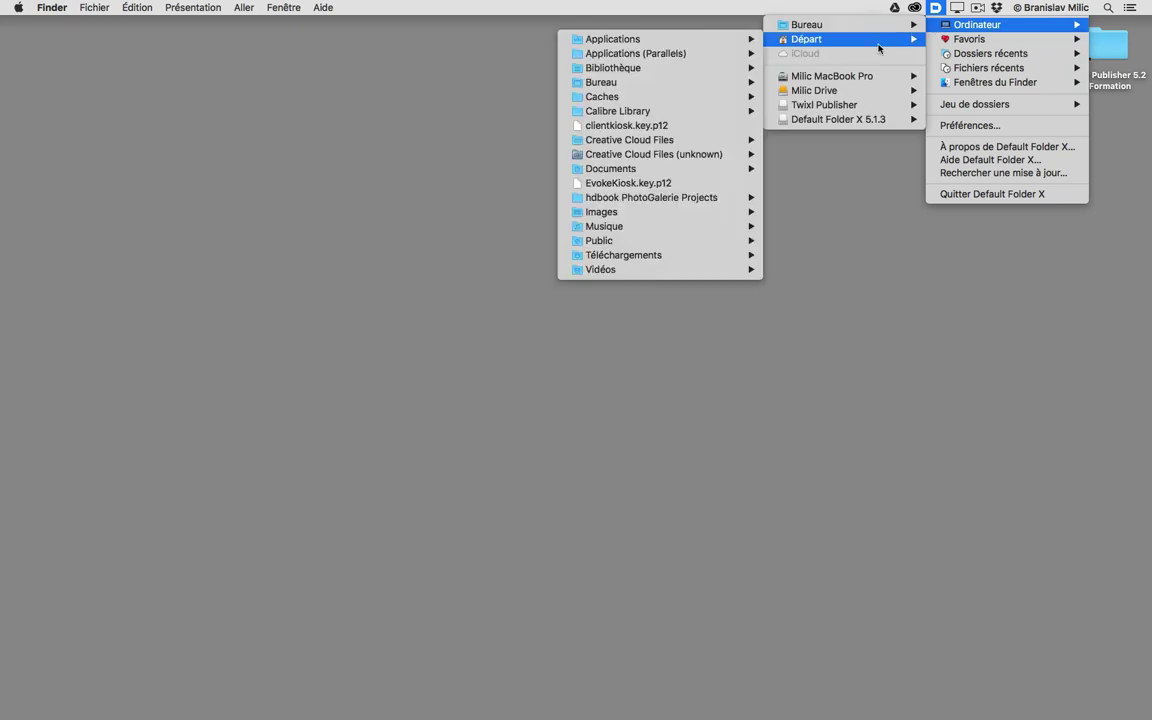
{"action": "mouse_move", "coordinate": [871, 94]}
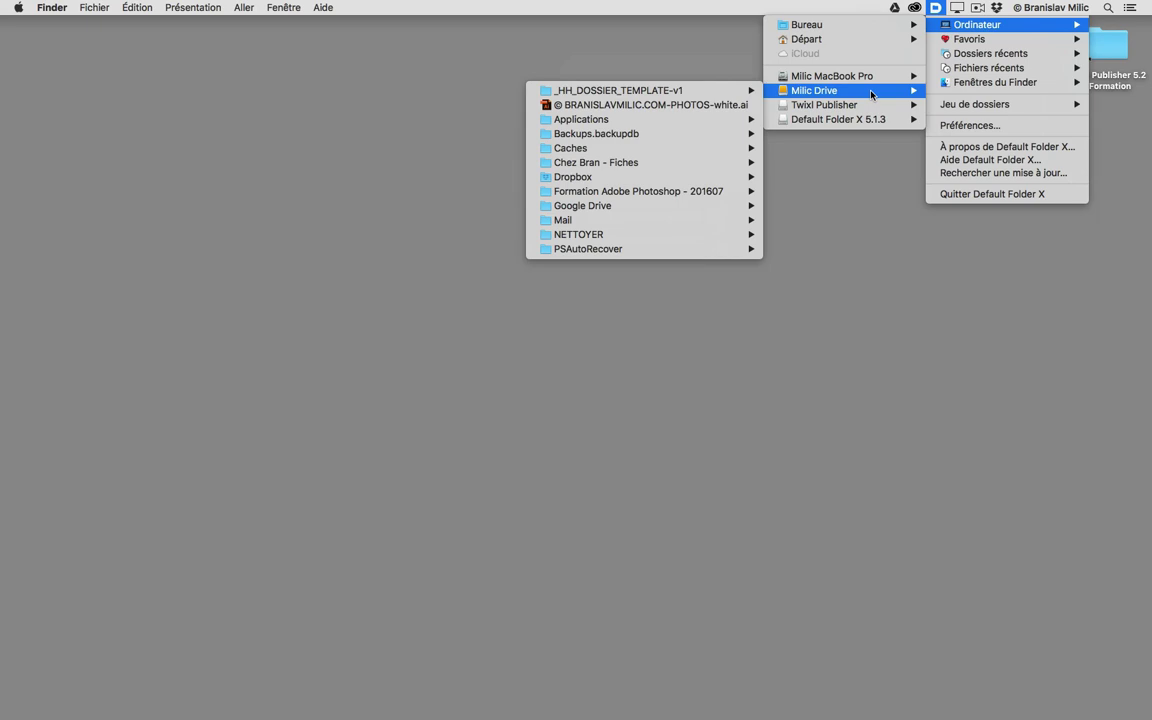
{"action": "mouse_move", "coordinate": [684, 193]}
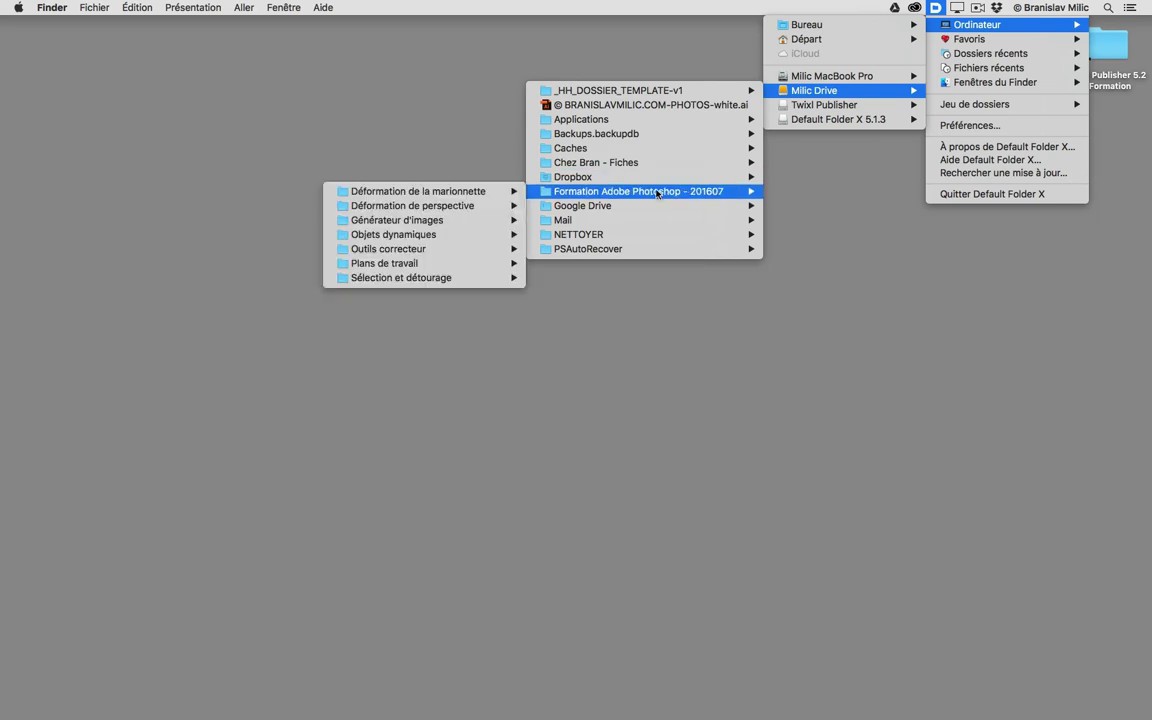
{"action": "mouse_move", "coordinate": [455, 197]}
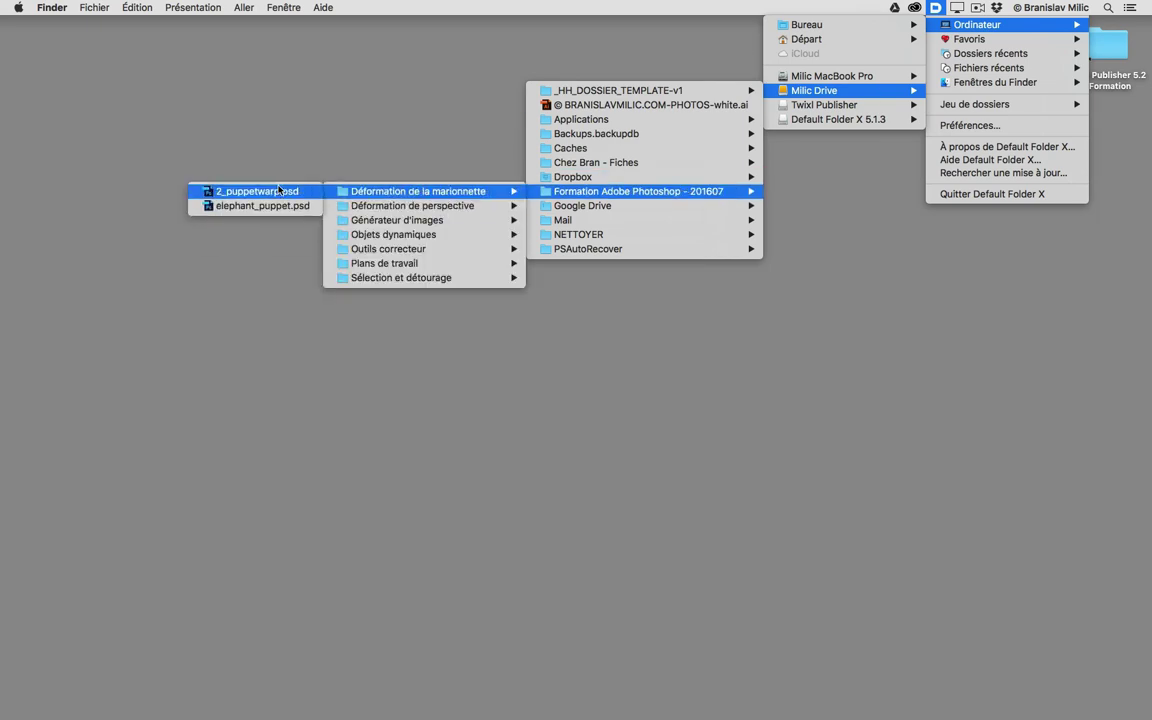
{"action": "mouse_move", "coordinate": [276, 191]}
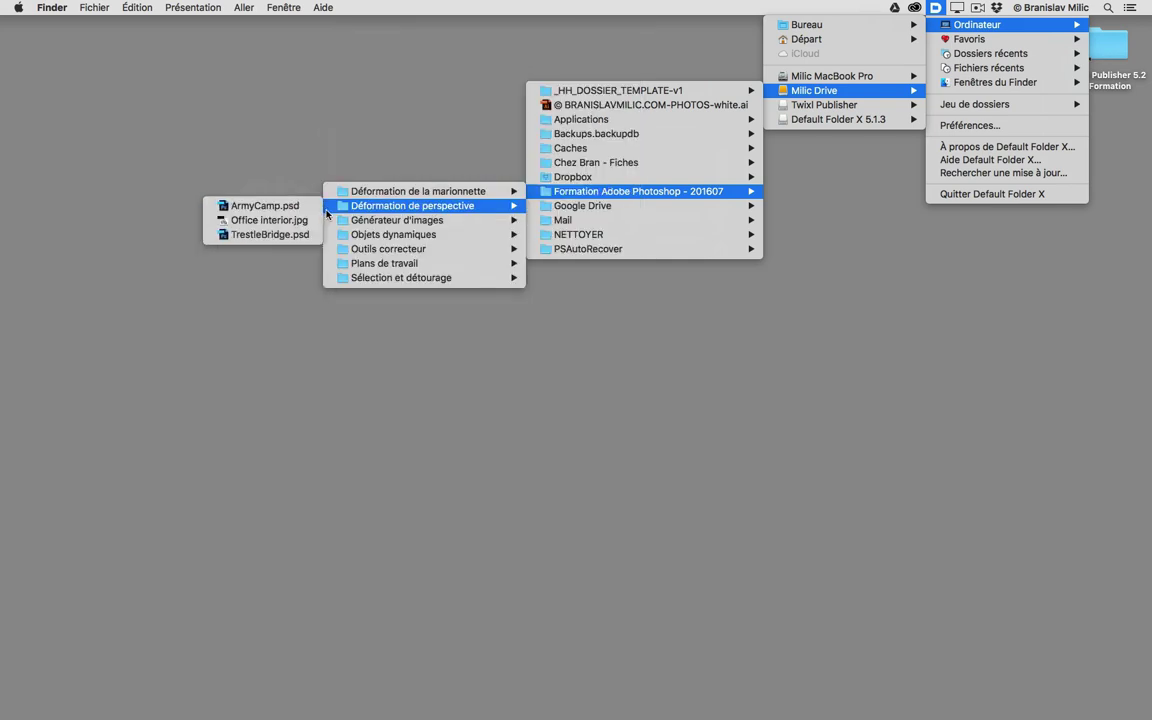
{"action": "mouse_move", "coordinate": [354, 240]}
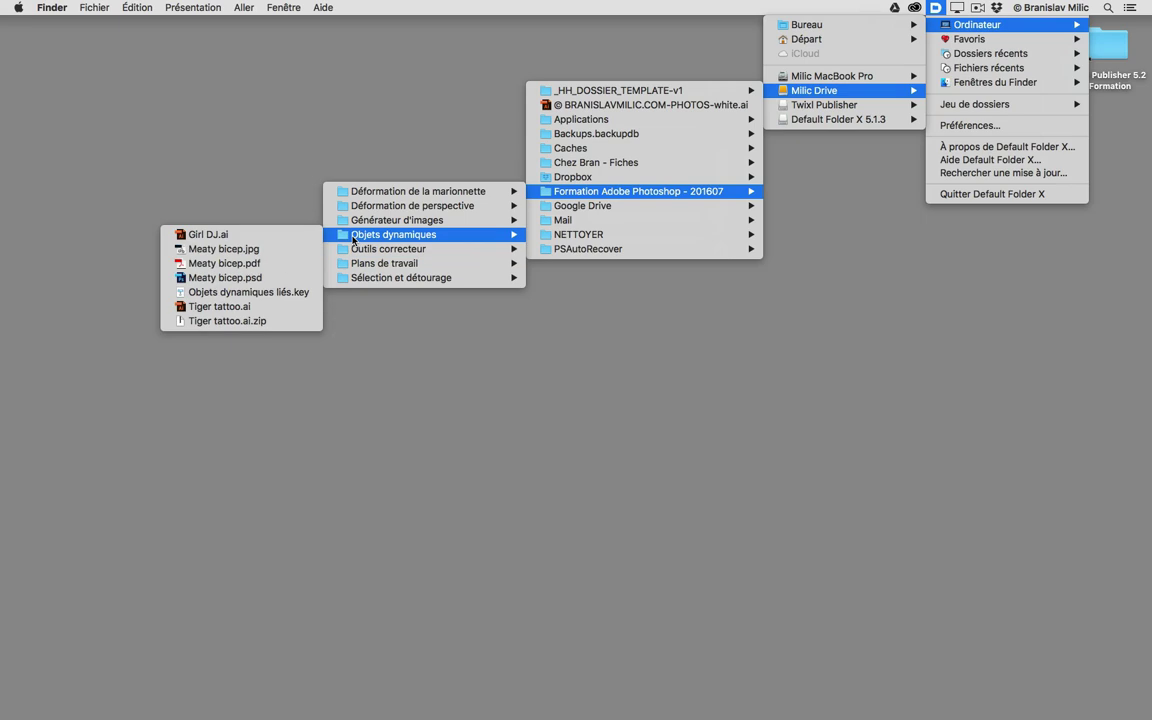
{"action": "mouse_move", "coordinate": [310, 235]}
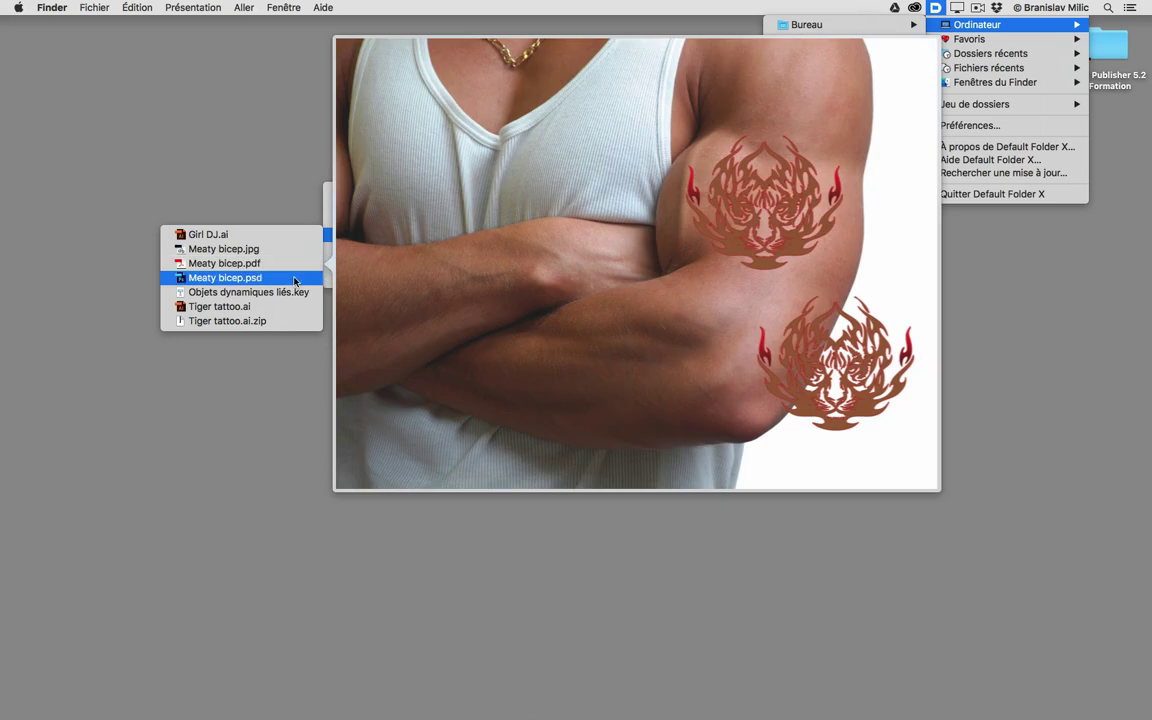
{"action": "mouse_move", "coordinate": [284, 300]}
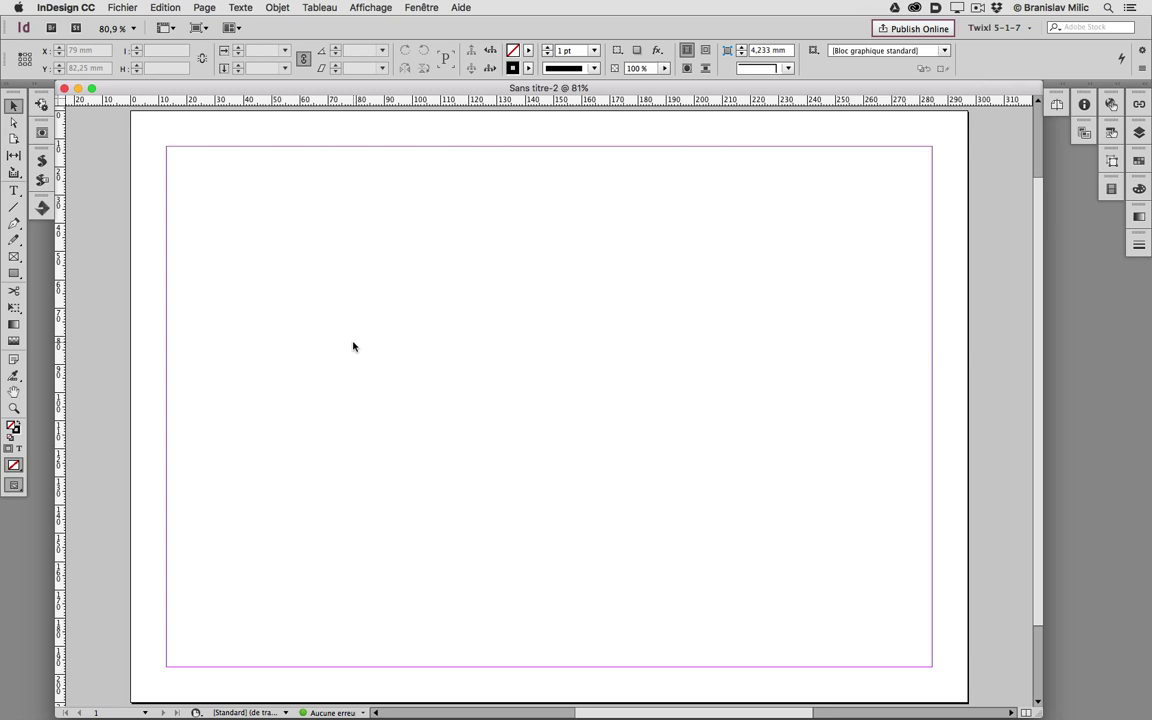
Step: In InDesign, import the h-01 photo from 20 - EXERCICES > IMAGES > Aviation Photography and place it about 74 × 49 mm near the page's upper-left corner
{"action": "key", "text": "super+d"}
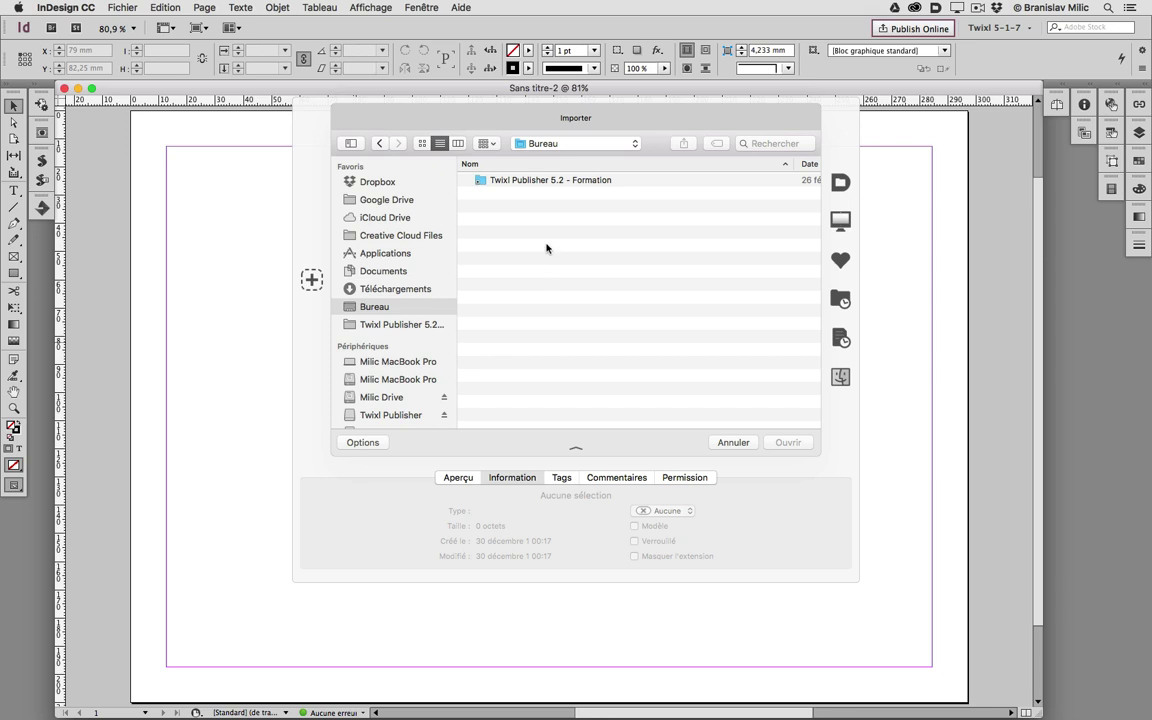
{"action": "double_click", "coordinate": [537, 181]}
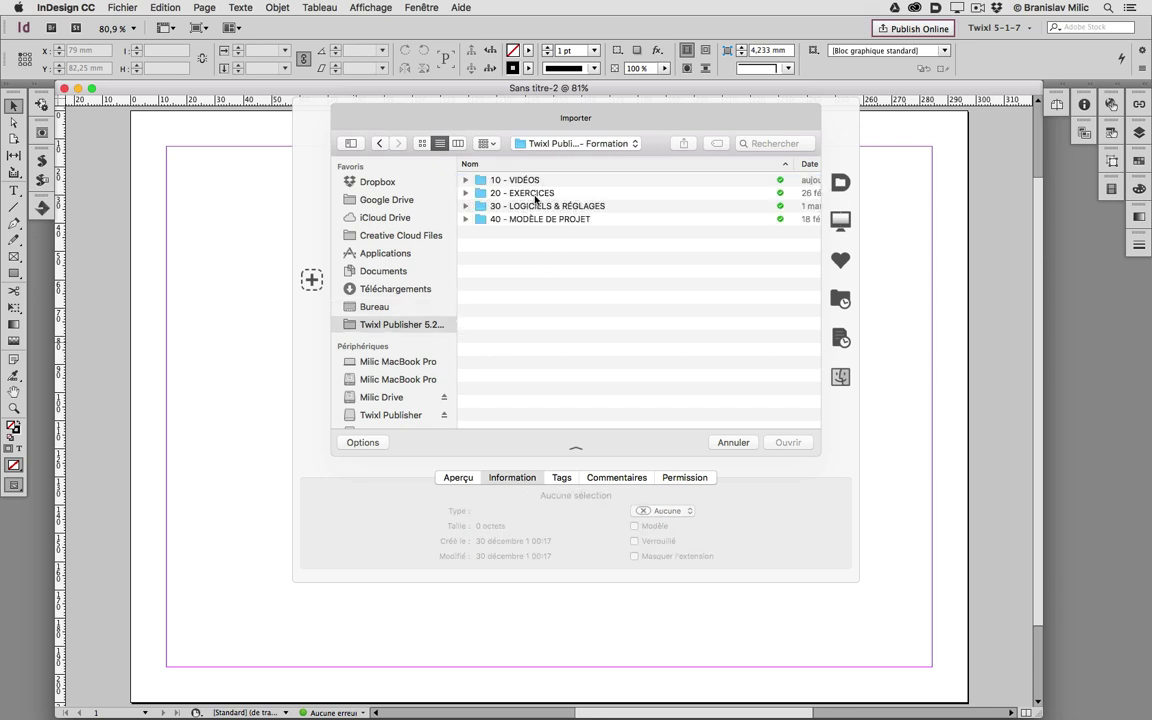
{"action": "double_click", "coordinate": [535, 193]}
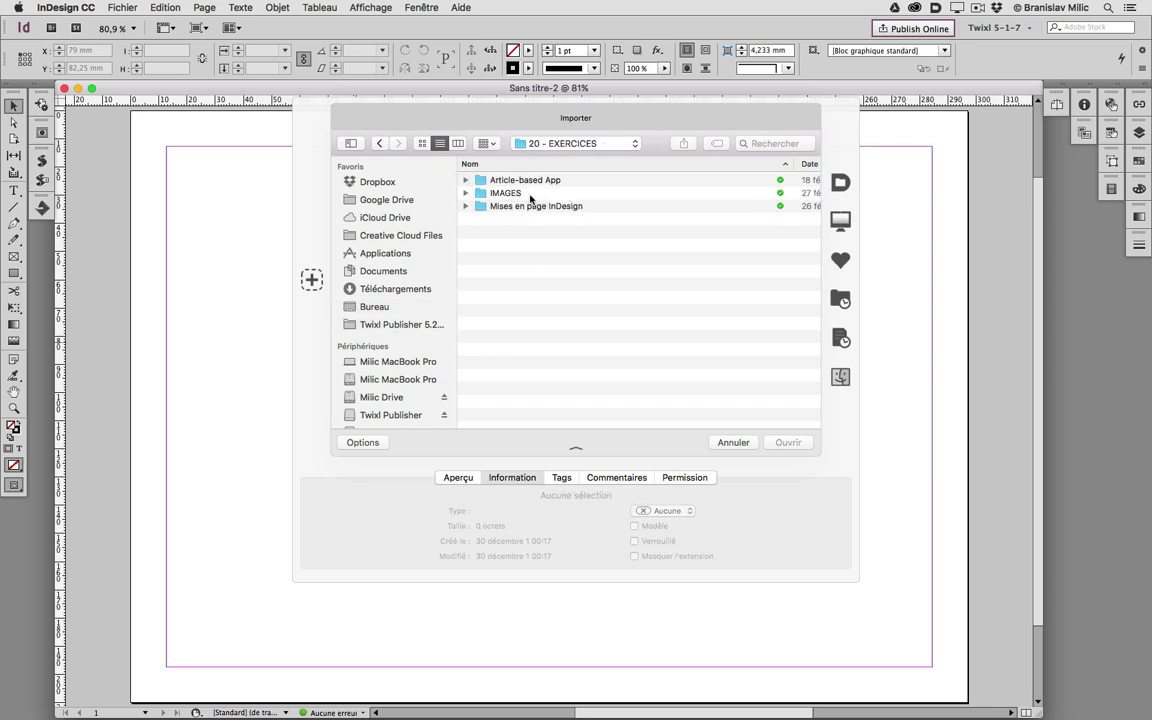
{"action": "double_click", "coordinate": [507, 194]}
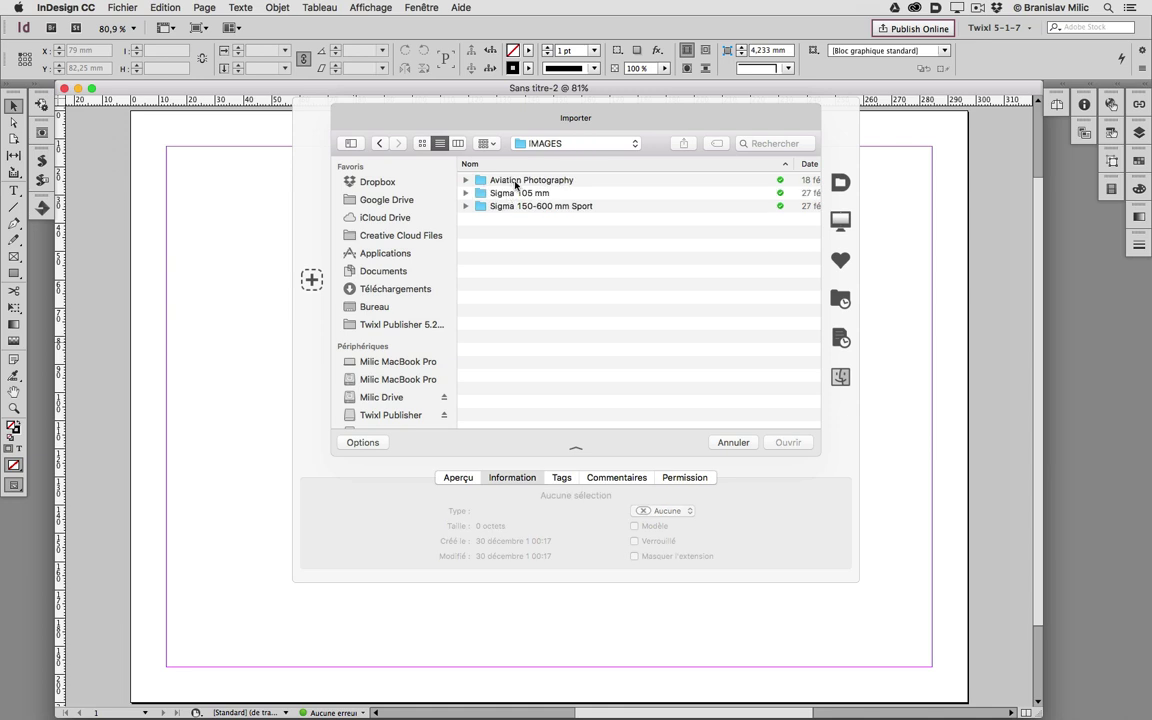
{"action": "double_click", "coordinate": [580, 181]}
{"action": "left_click", "coordinate": [580, 181]}
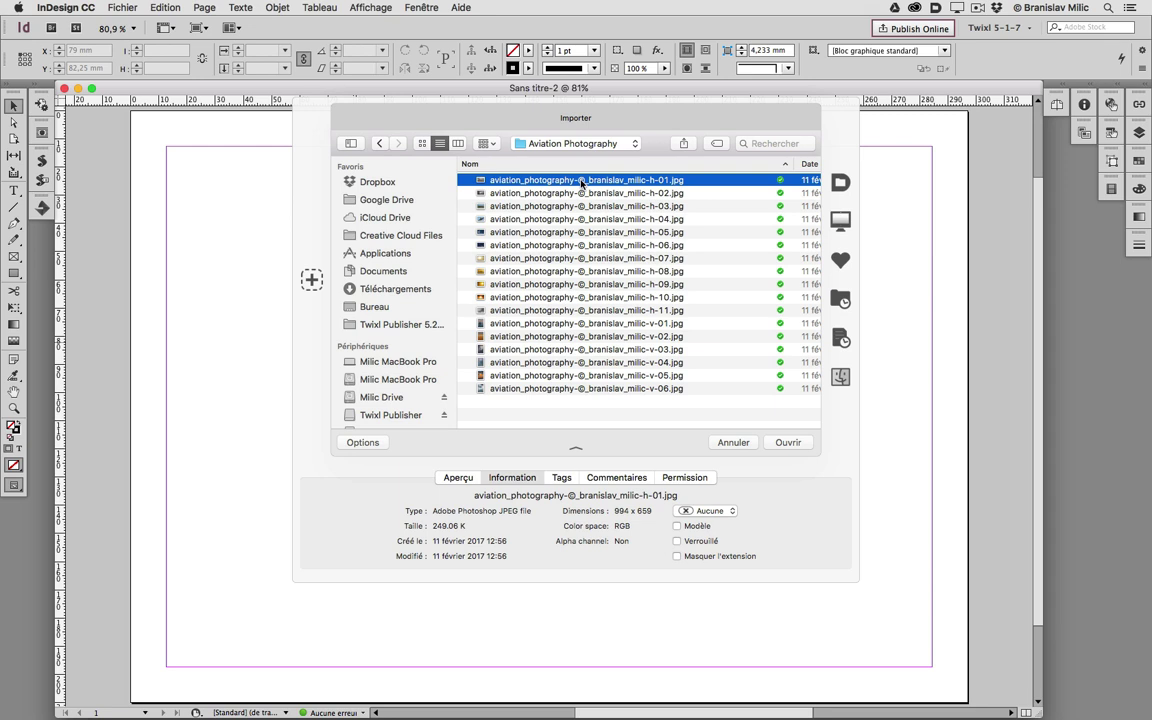
{"action": "left_click", "coordinate": [788, 442]}
{"action": "left_click_drag", "start_coordinate": [218, 177], "coordinate": [424, 333]}
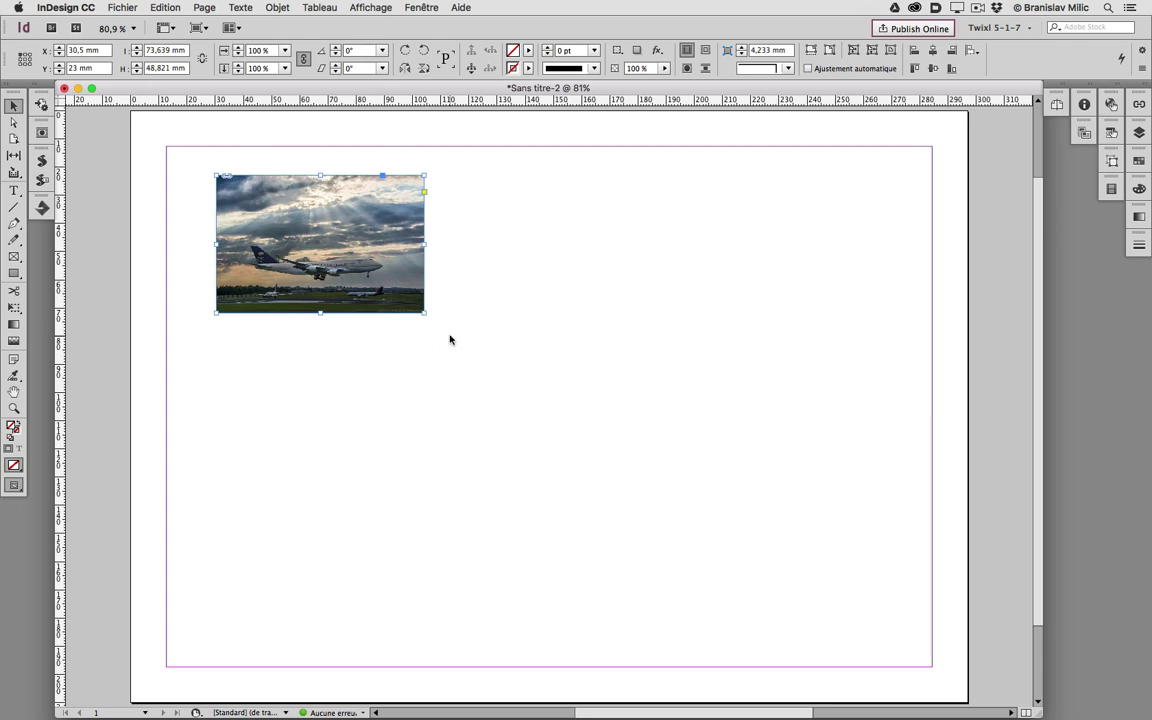
{"action": "left_click", "coordinate": [450, 339]}
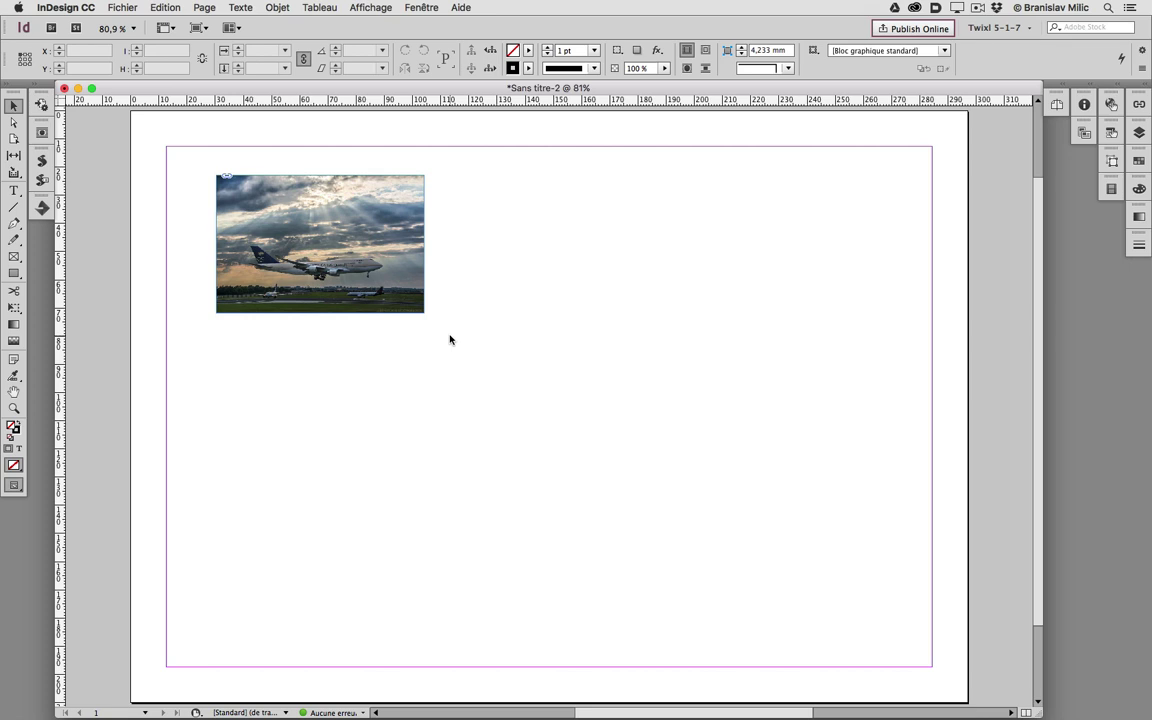
Step: Shorten the import dialog, import the v-04 photo from Aviation Photography and place it to the right of the first photo
{"action": "key", "text": "super+d"}
{"action": "key", "text": "Down"}
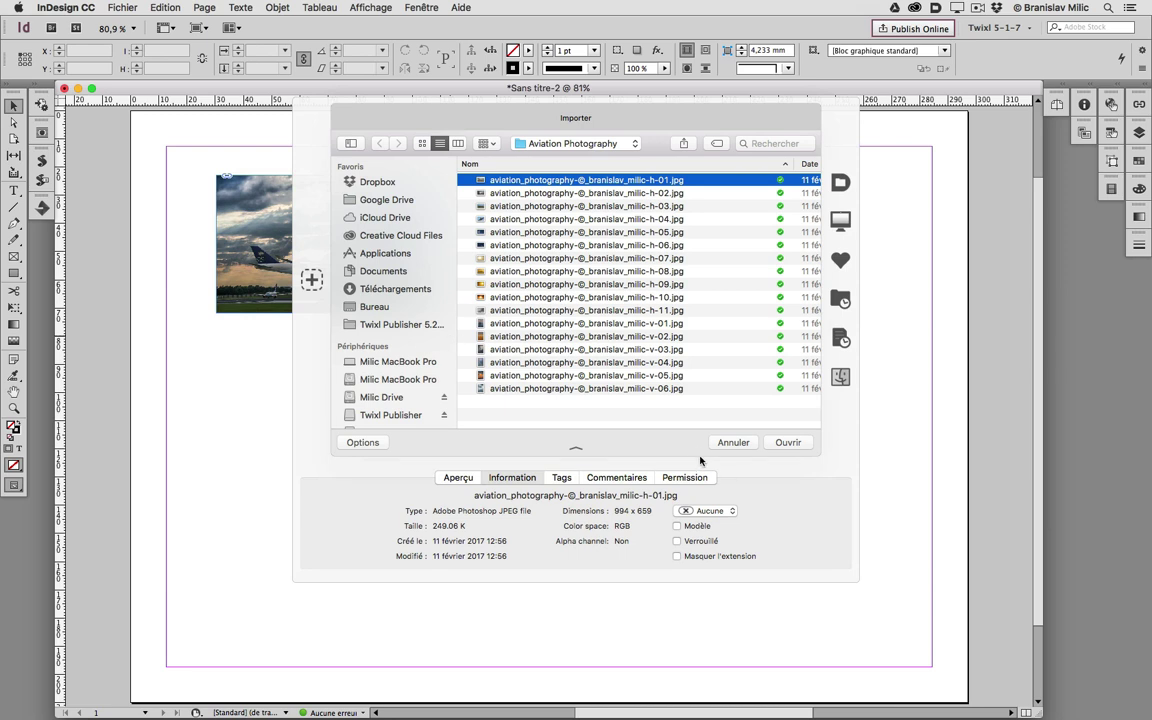
{"action": "left_click_drag", "start_coordinate": [699, 455], "coordinate": [699, 347]}
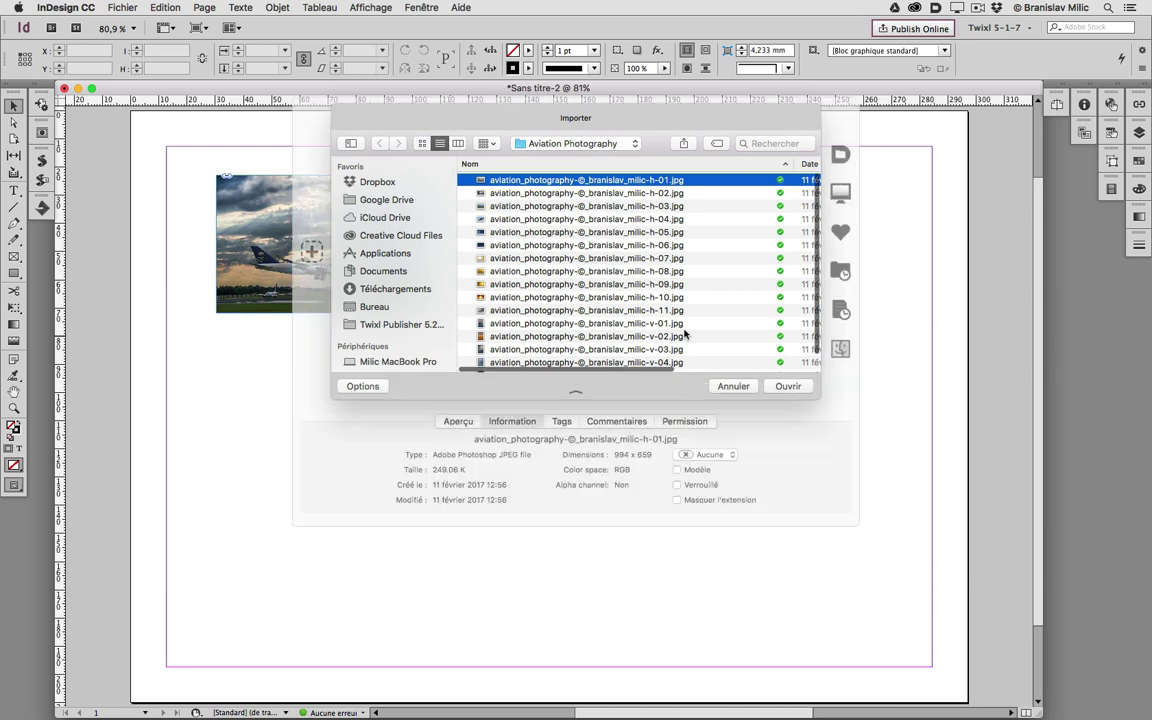
{"action": "scroll", "coordinate": [645, 302], "scroll_direction": "down", "scroll_amount": 2}
{"action": "scroll", "coordinate": [643, 302], "scroll_direction": "up", "scroll_amount": 2}
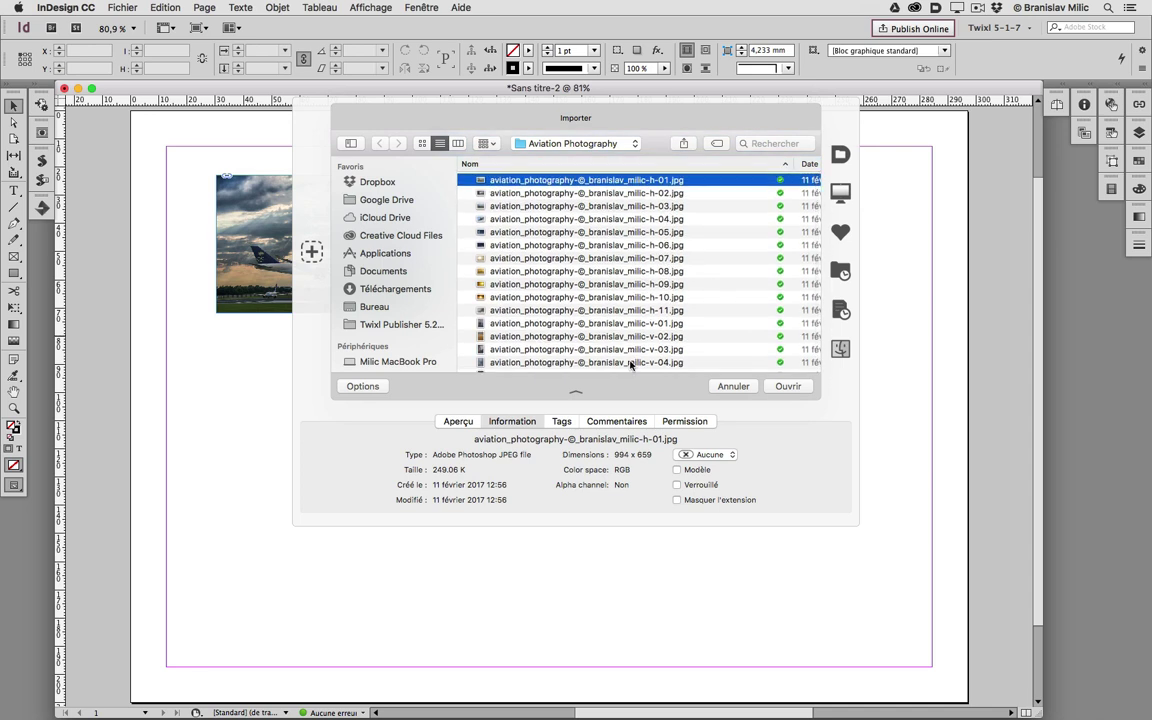
{"action": "left_click", "coordinate": [630, 362]}
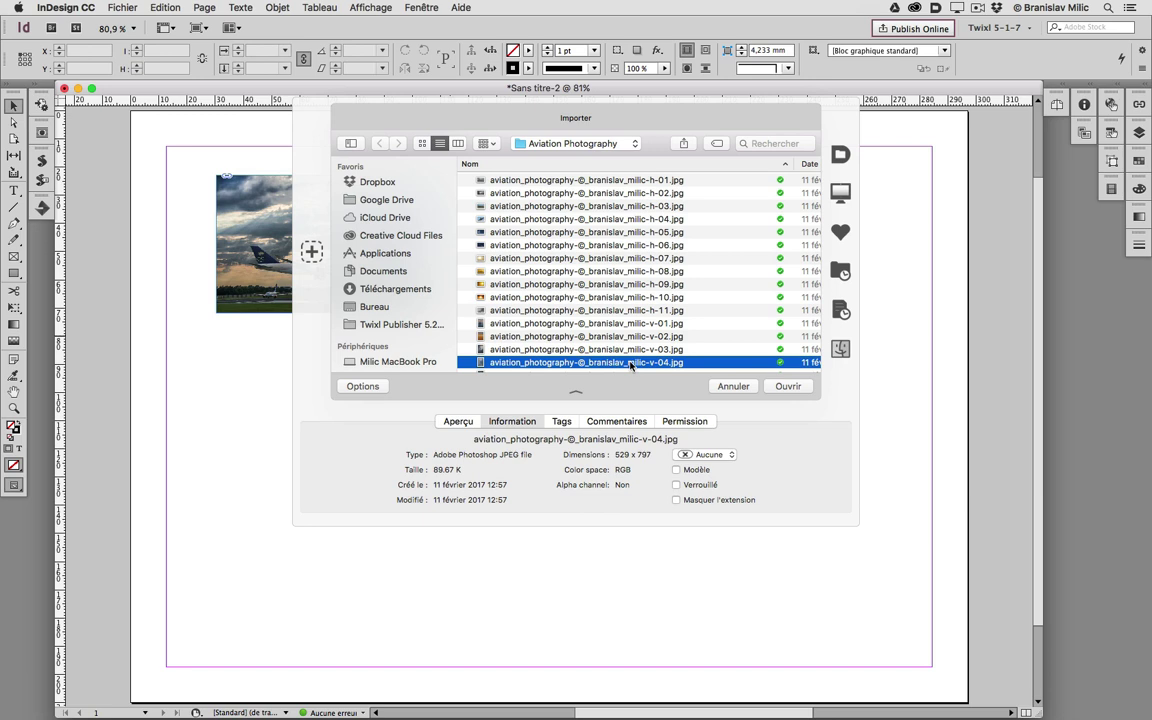
{"action": "double_click", "coordinate": [630, 362]}
{"action": "left_click_drag", "start_coordinate": [471, 207], "coordinate": [643, 505]}
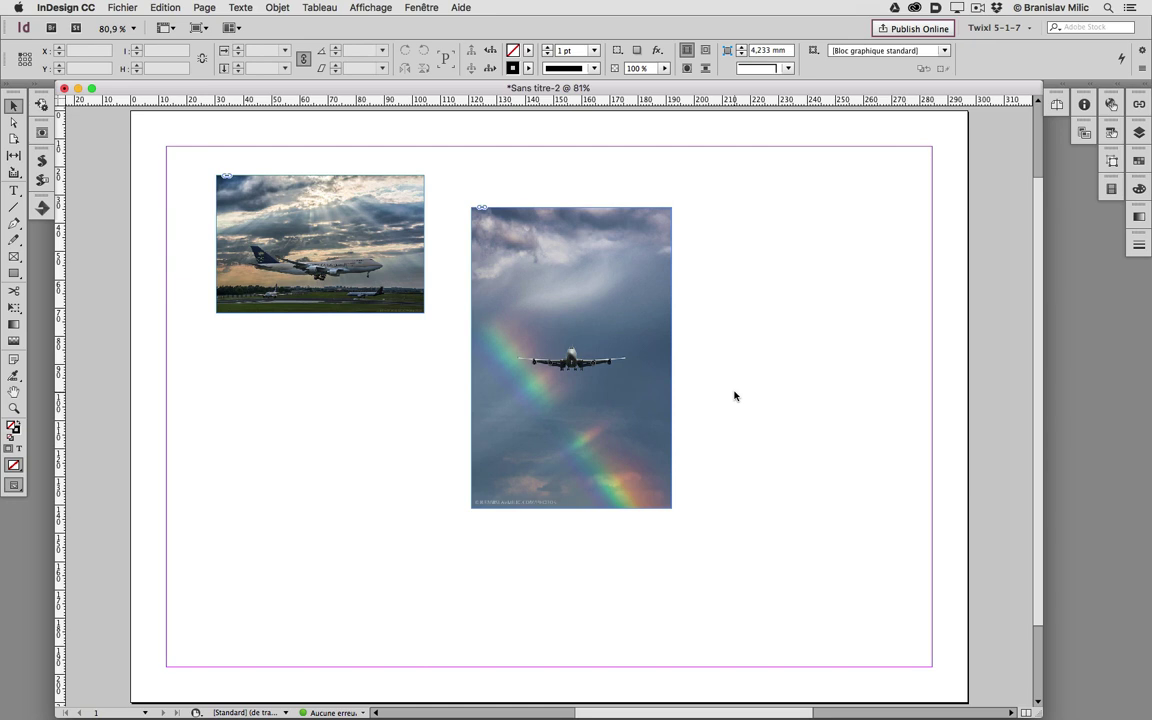
Step: Import the v-05 photo from Aviation Photography and place it about 41 × 62 mm to the right of the rainbow photo
{"action": "key", "text": "super+d"}
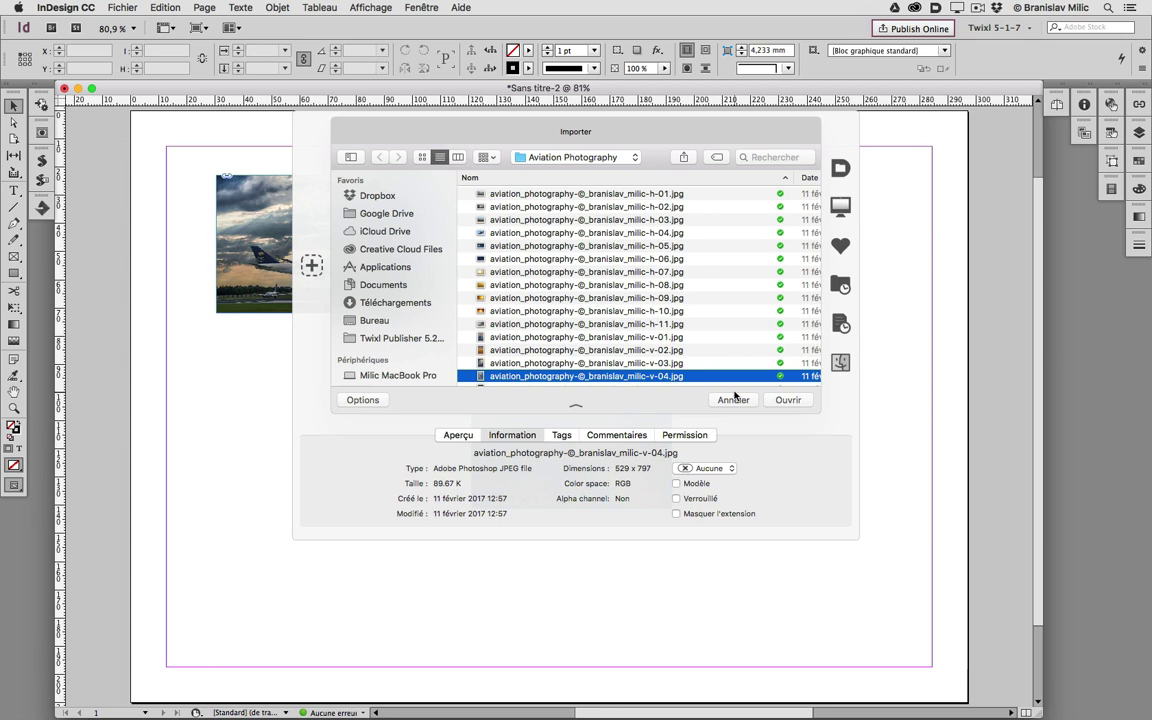
{"action": "key", "text": "Down"}
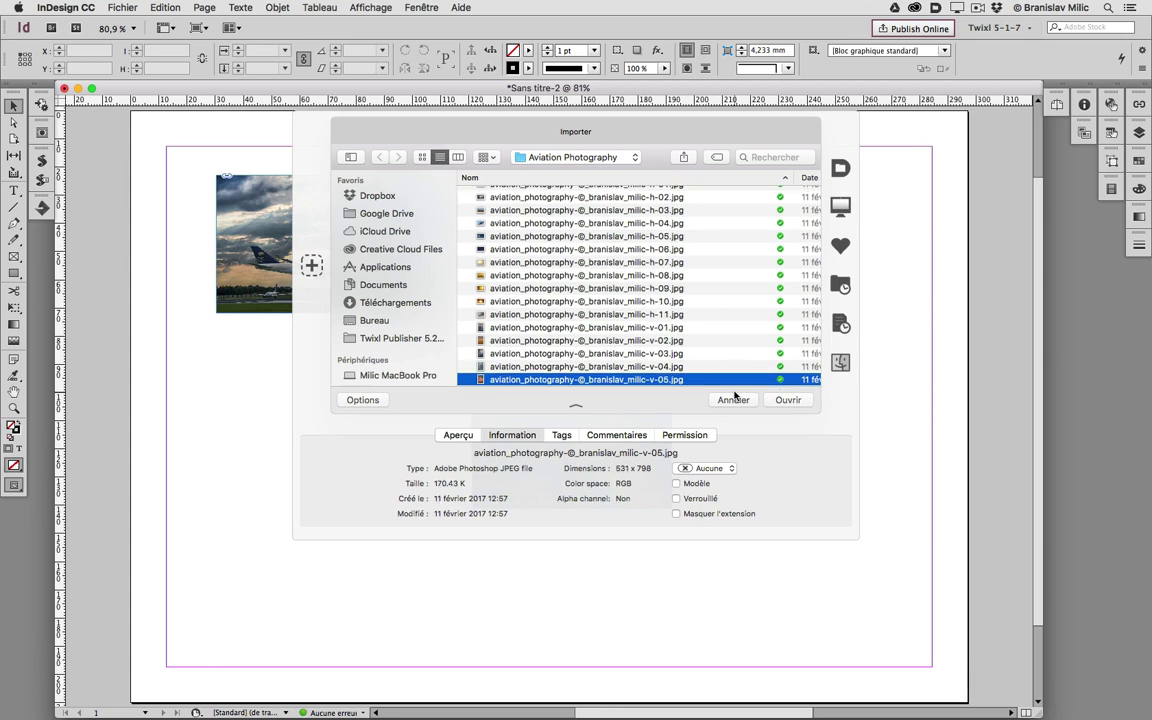
{"action": "key", "text": "Return"}
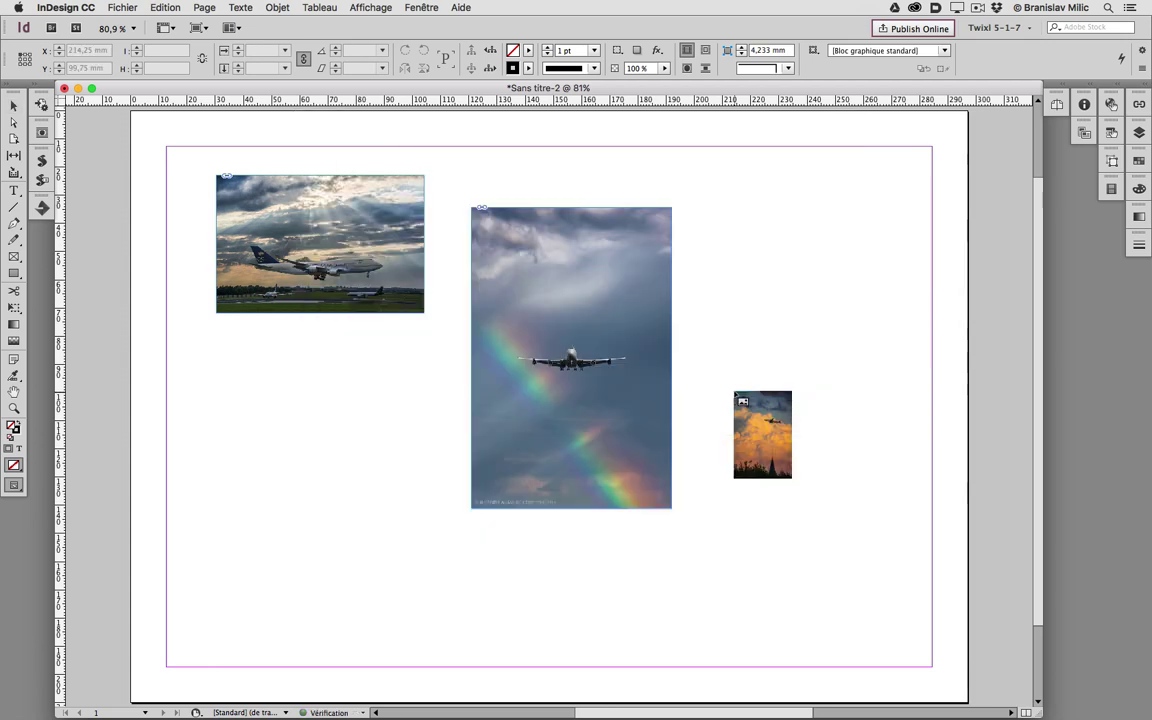
{"action": "left_click_drag", "start_coordinate": [746, 249], "coordinate": [868, 414]}
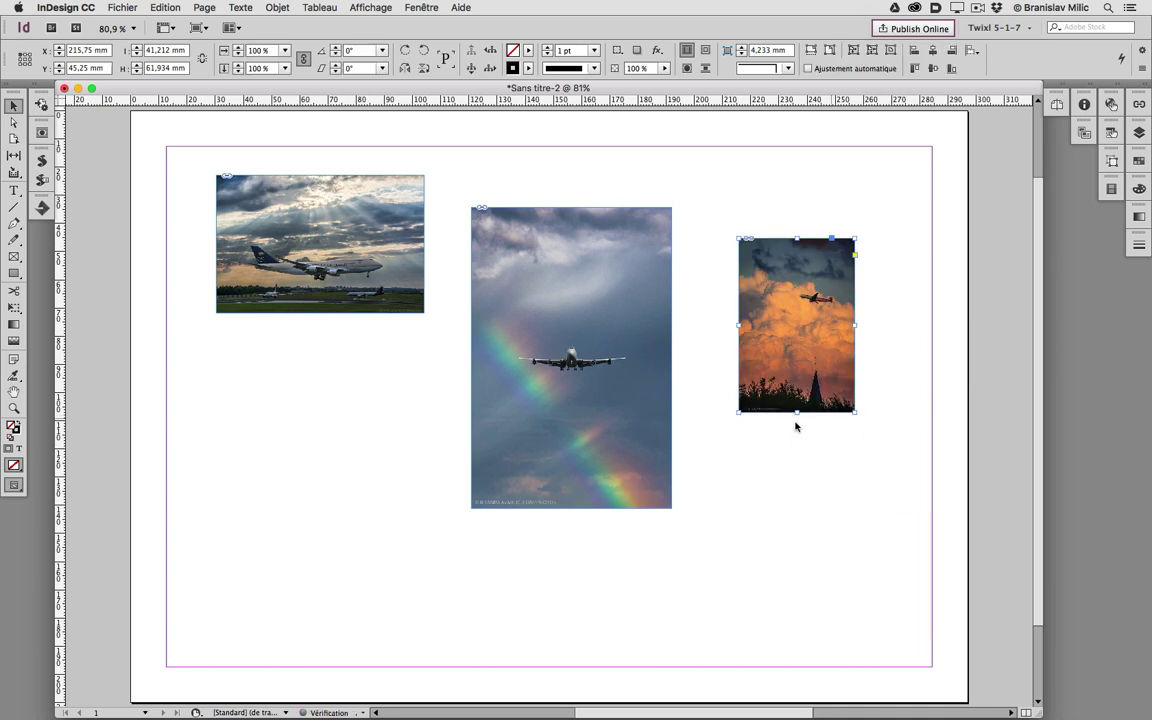
{"action": "left_click", "coordinate": [316, 437]}
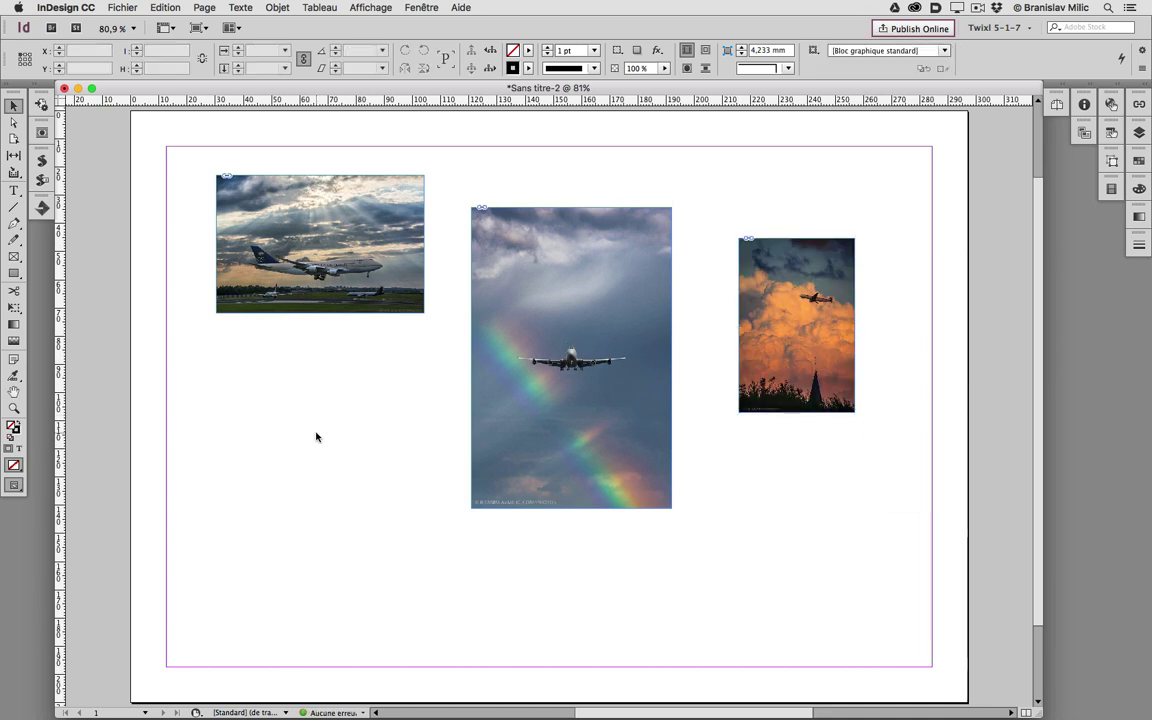
Step: Import the v-06 photo from Aviation Photography and place it below the first photo, aligned with its left edge
{"action": "key", "text": "super+d"}
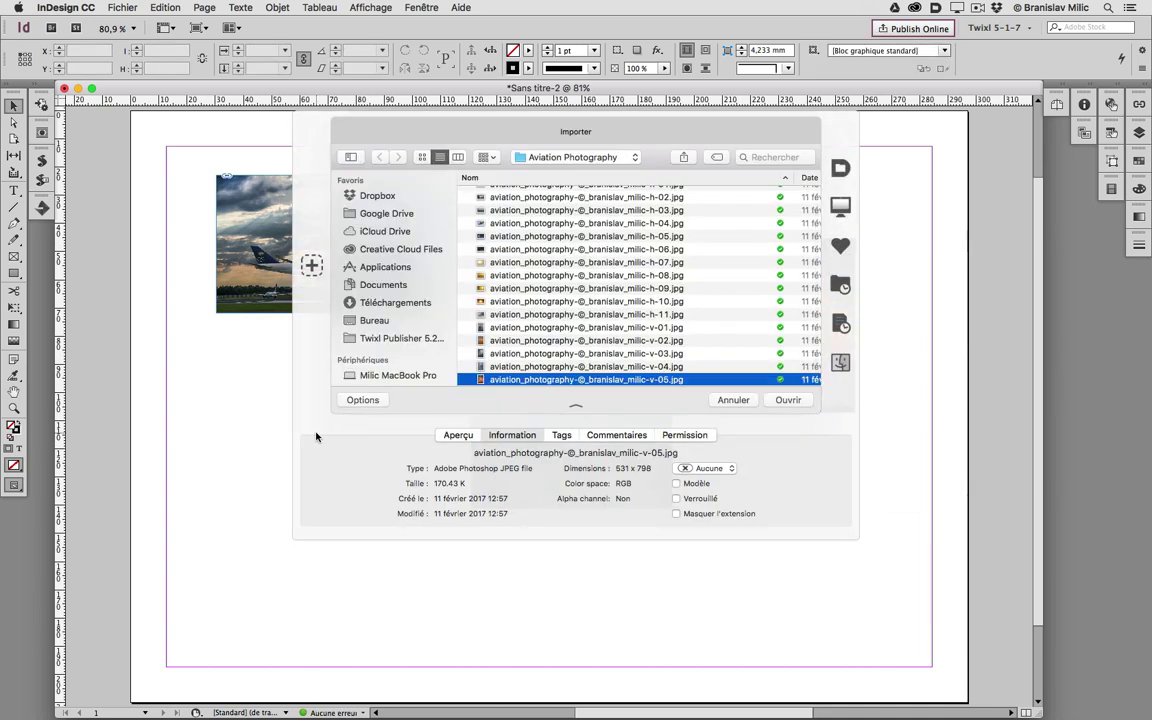
{"action": "key", "text": "Return"}
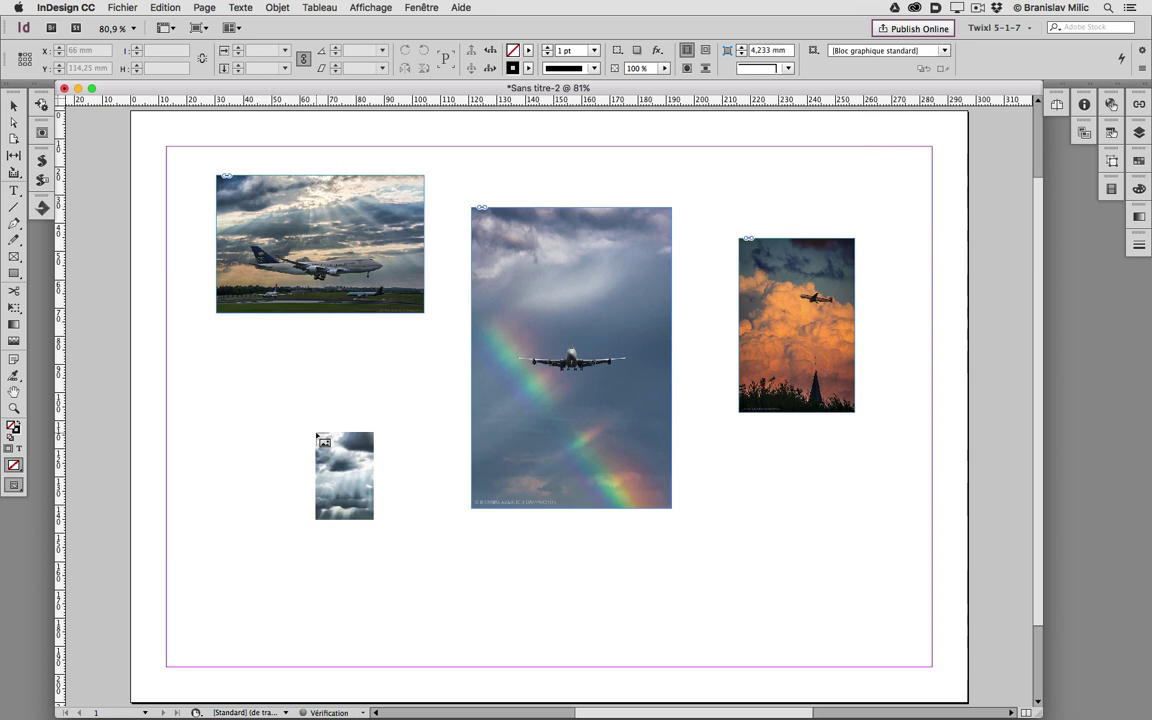
{"action": "left_click_drag", "start_coordinate": [216, 375], "coordinate": [406, 620]}
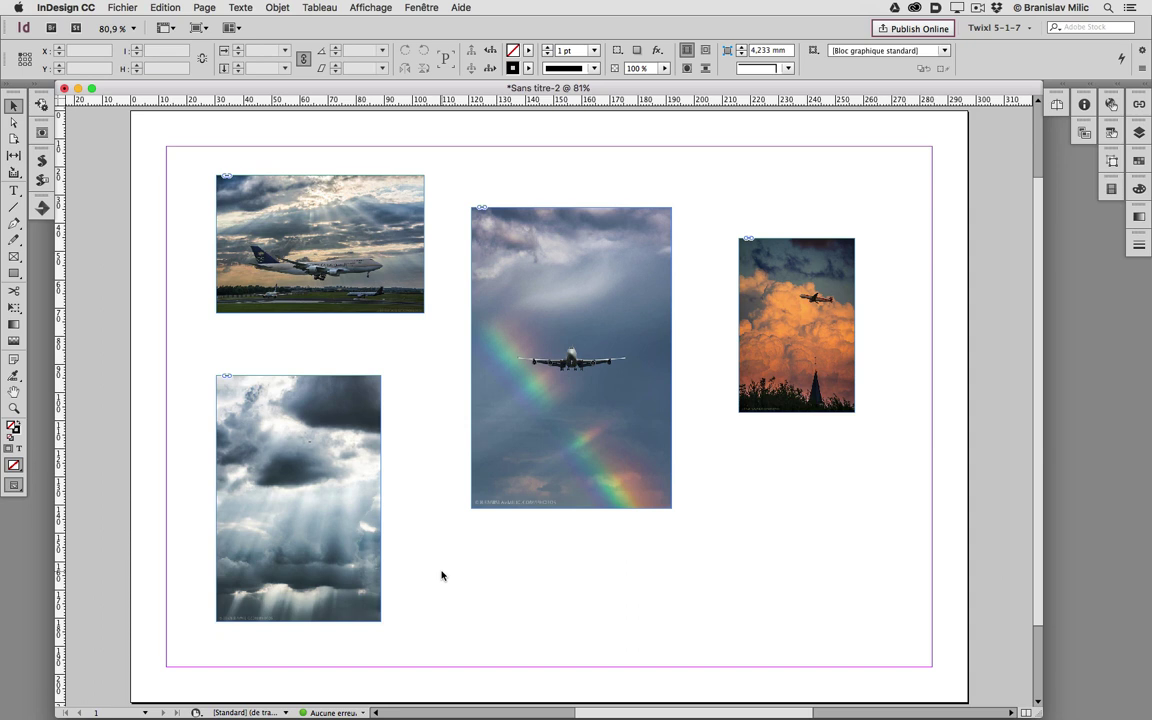
Step: Browse the import dialog to IMAGES > Sigma 105 mm, check the details of sigma_105mm-test01-o.jpg and leave without importing
{"action": "key", "text": "super+d"}
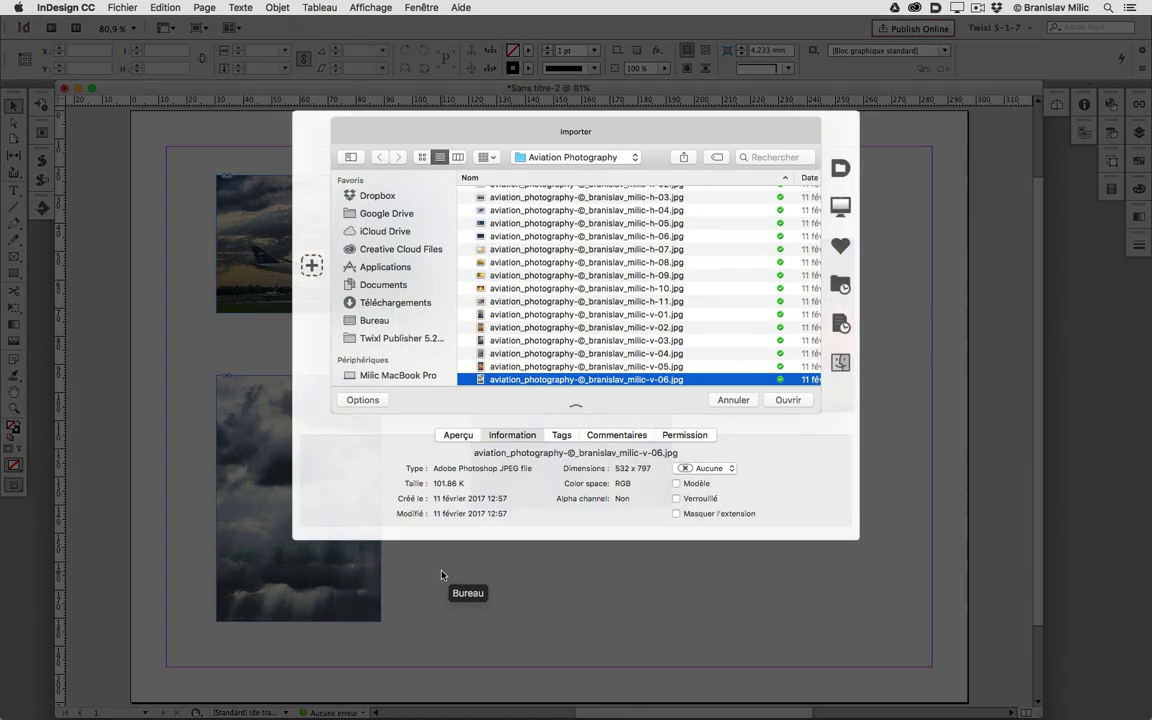
{"action": "key", "text": "super+Up"}
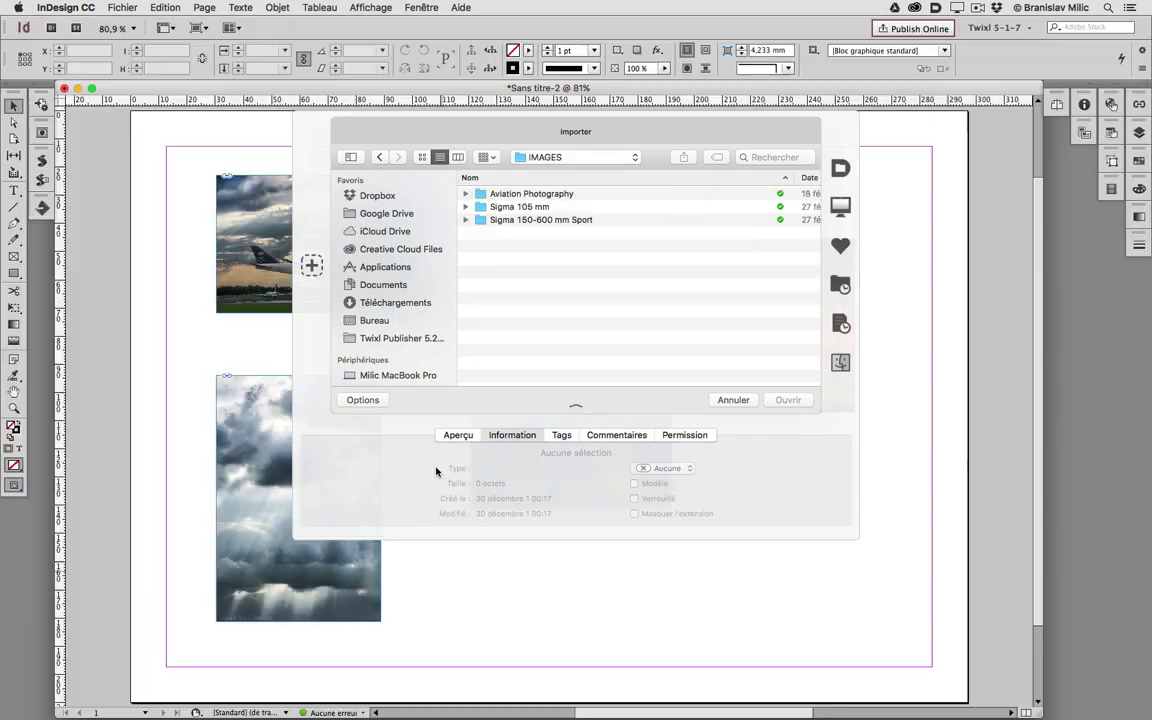
{"action": "double_click", "coordinate": [510, 207]}
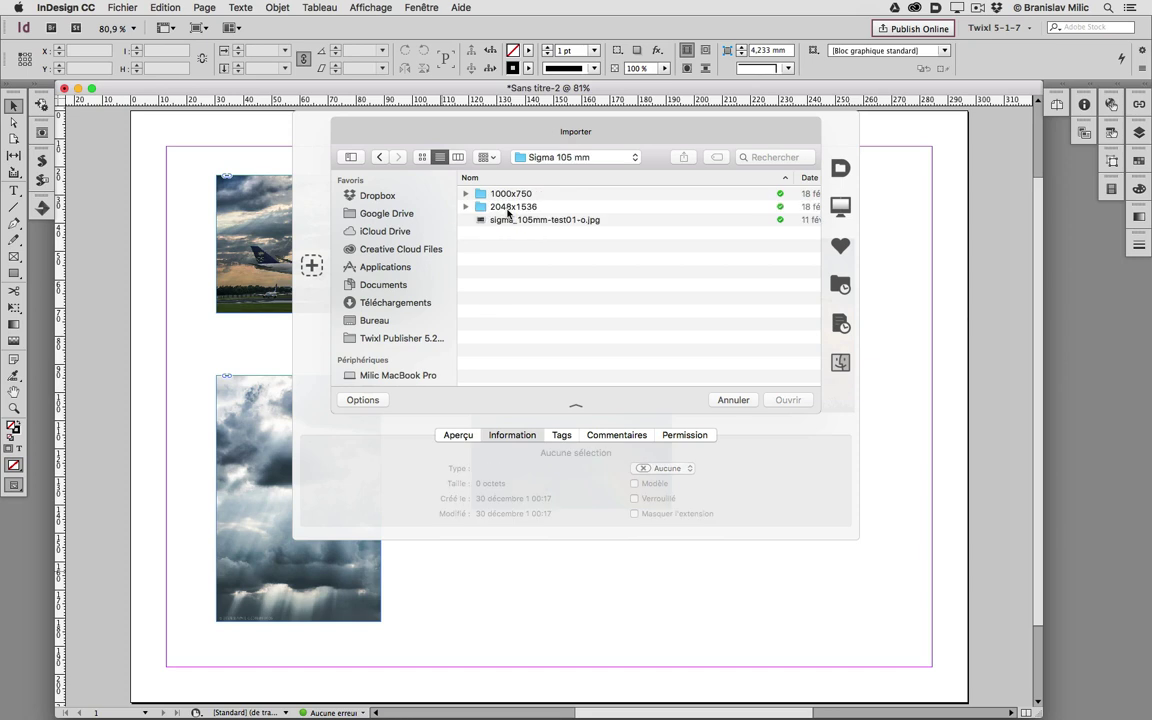
{"action": "left_click", "coordinate": [506, 222]}
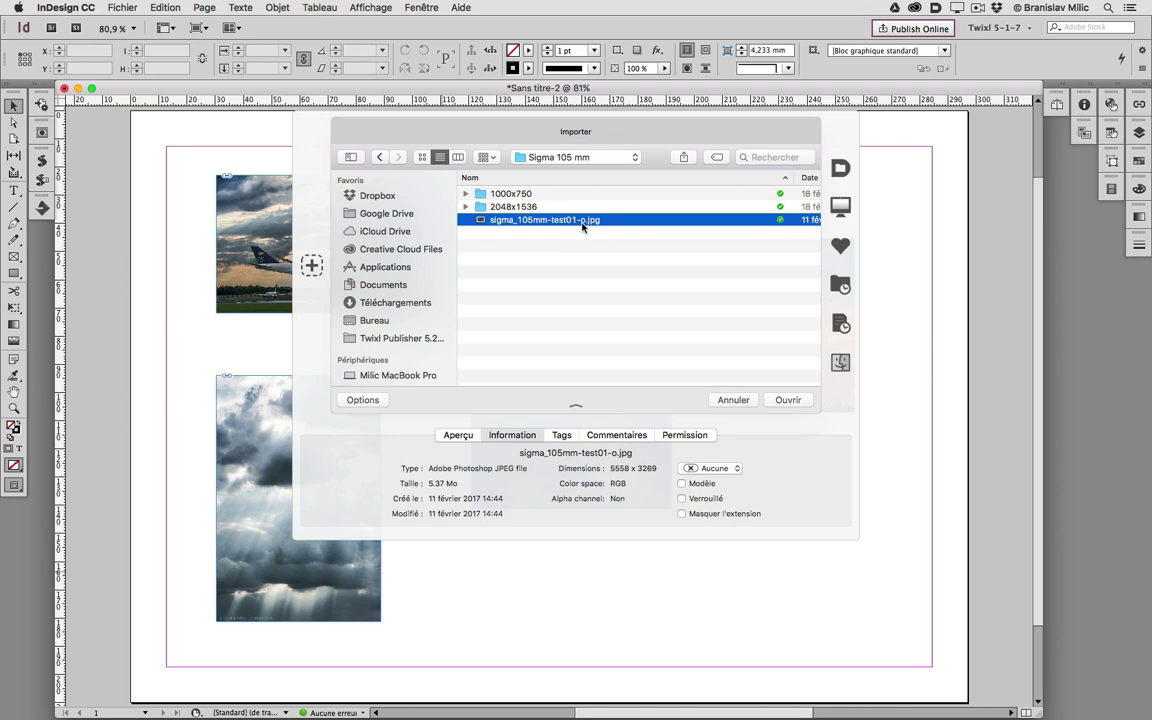
{"action": "left_click", "coordinate": [733, 400]}
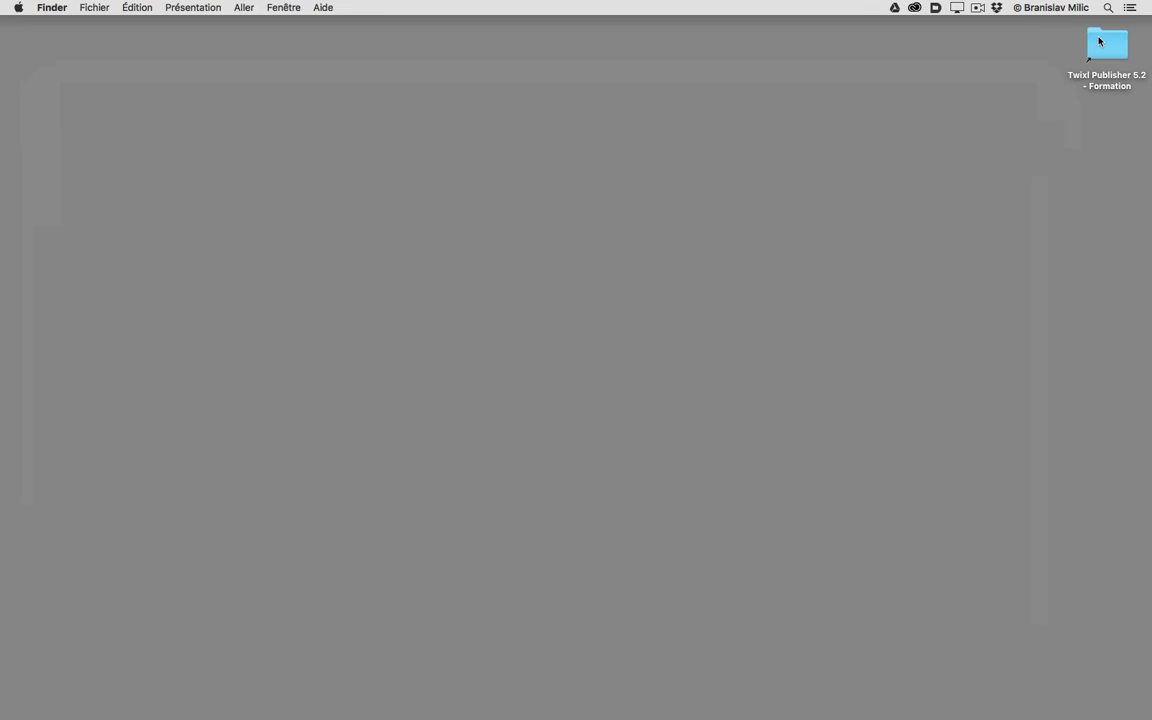
Step: In the Finder, locate sigma_105mm-test01-o.jpg in Twixl Publisher 5.2 - Formation > 20 - EXERCICES > IMAGES > Sigma 105 mm, then return to InDesign
{"action": "double_click", "coordinate": [1100, 41]}
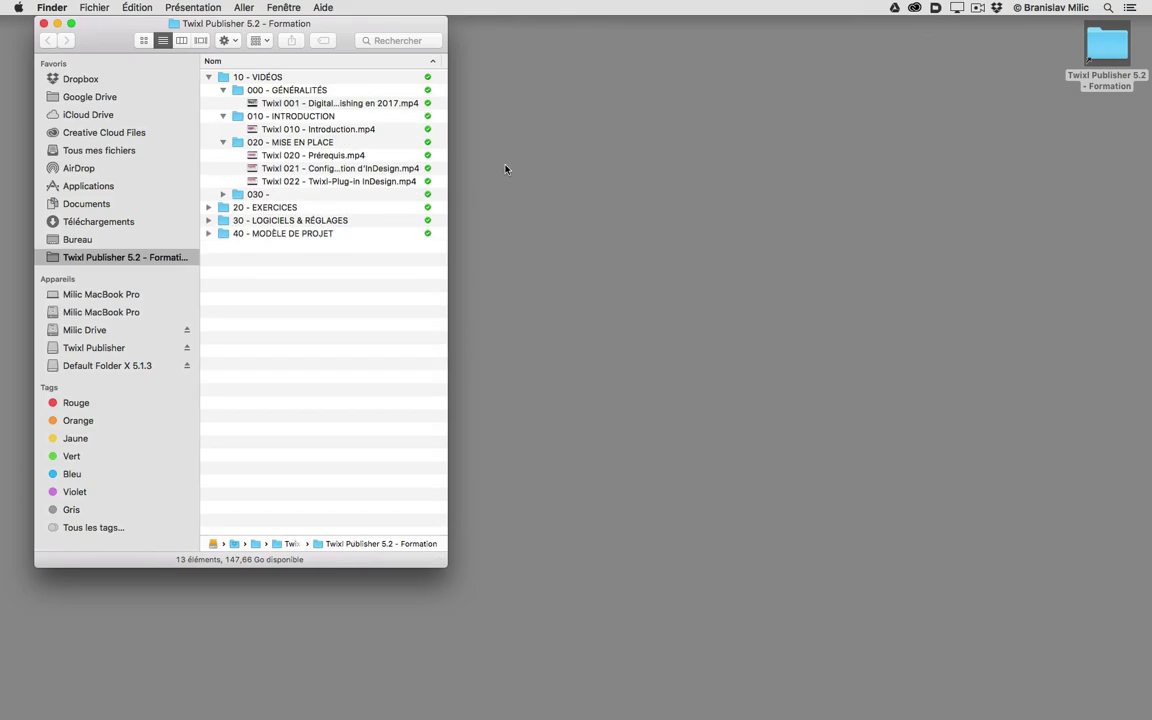
{"action": "double_click", "coordinate": [265, 207]}
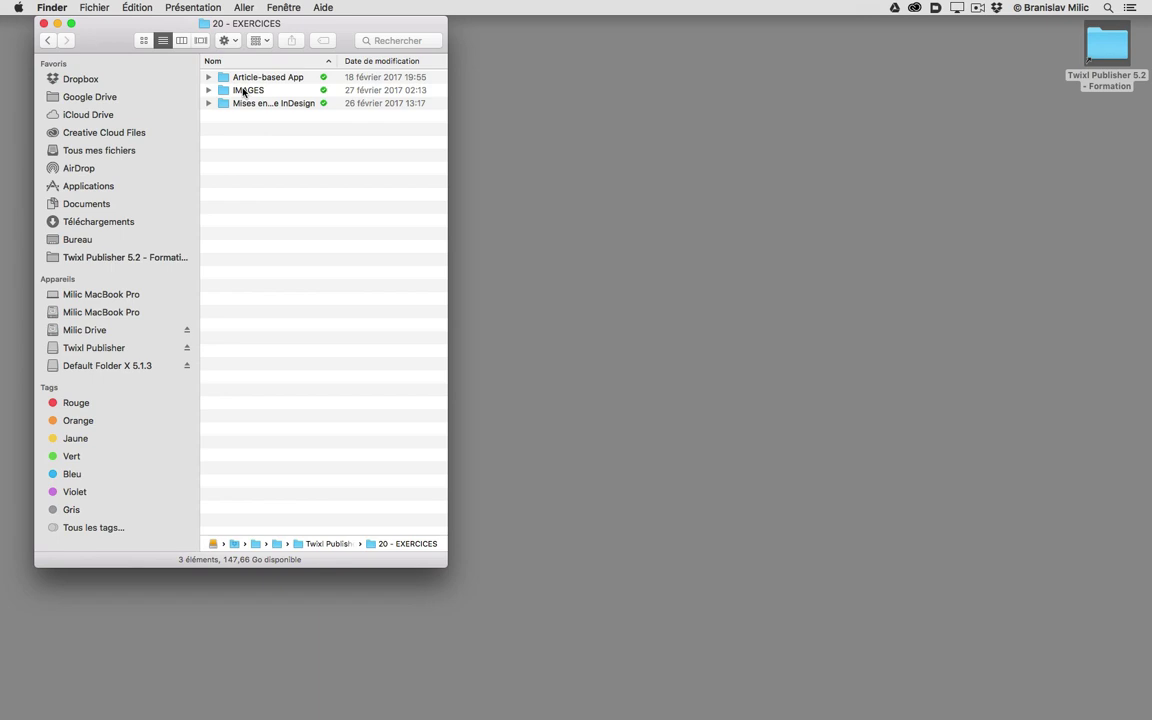
{"action": "double_click", "coordinate": [243, 91]}
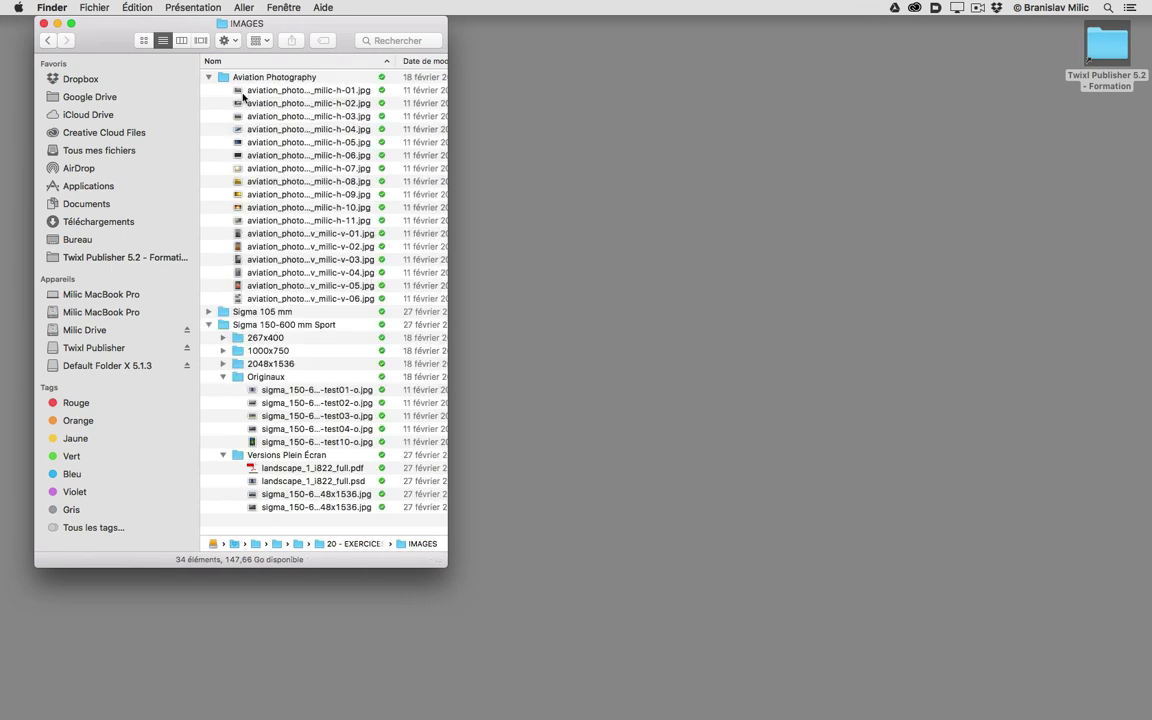
{"action": "double_click", "coordinate": [257, 314]}
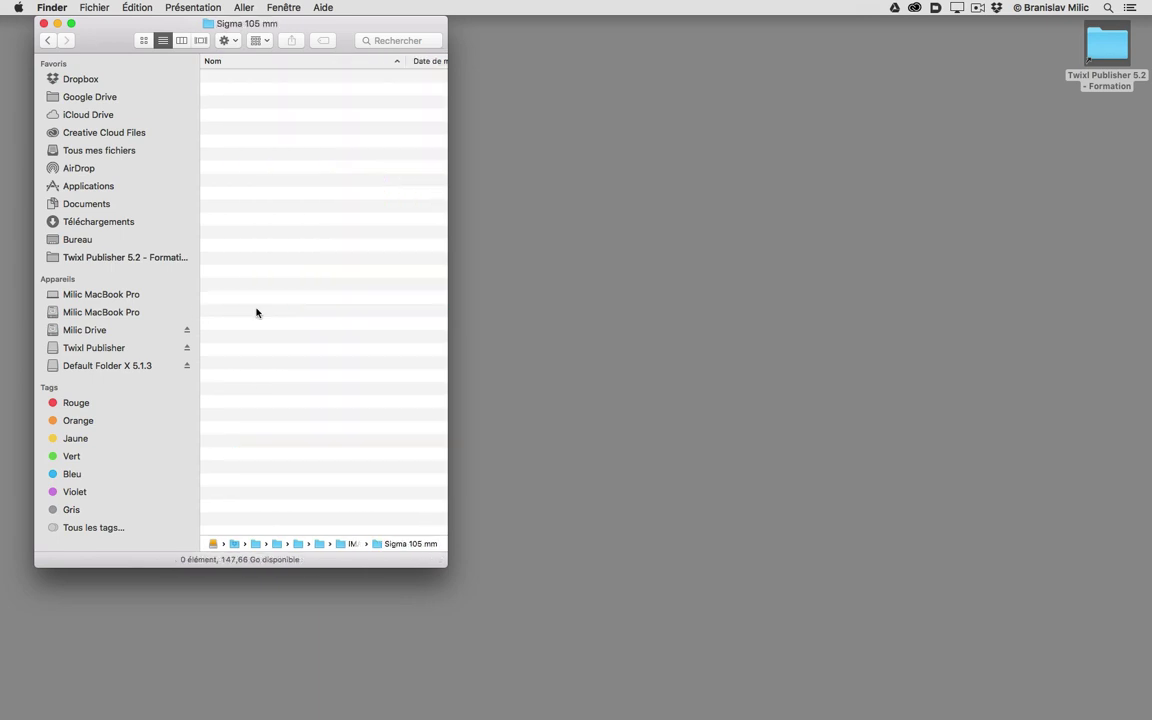
{"action": "left_click", "coordinate": [259, 104]}
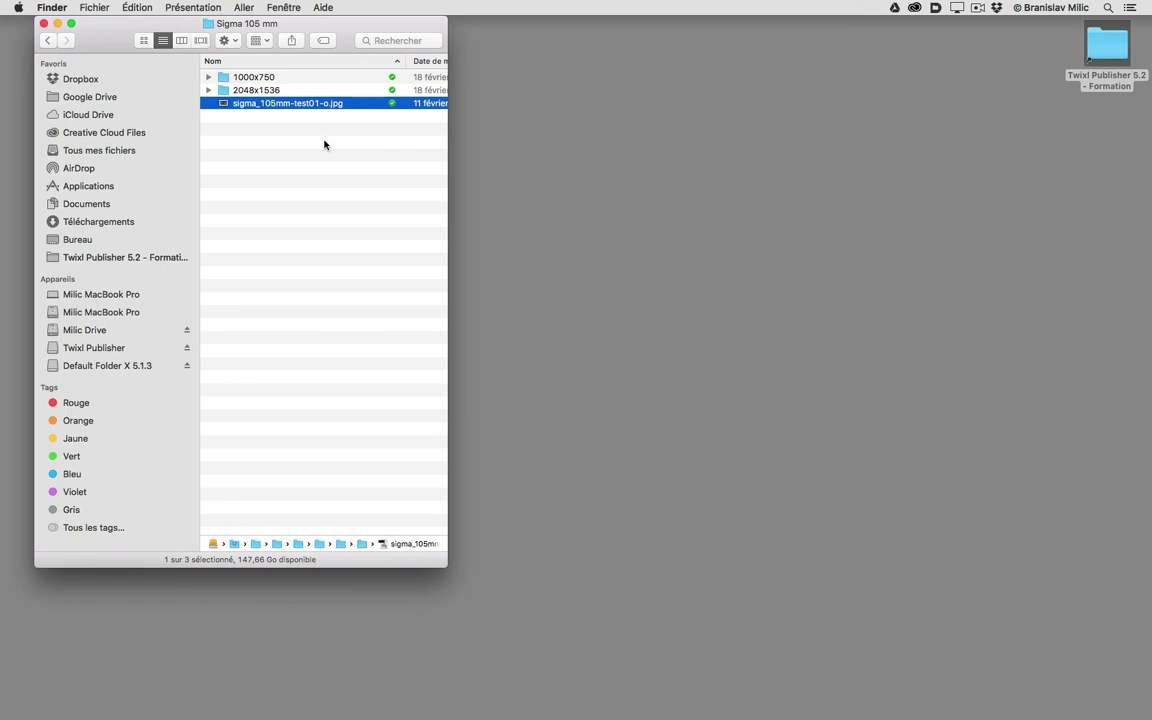
{"action": "left_click", "coordinate": [43, 23]}
{"action": "key", "text": "super+Tab"}
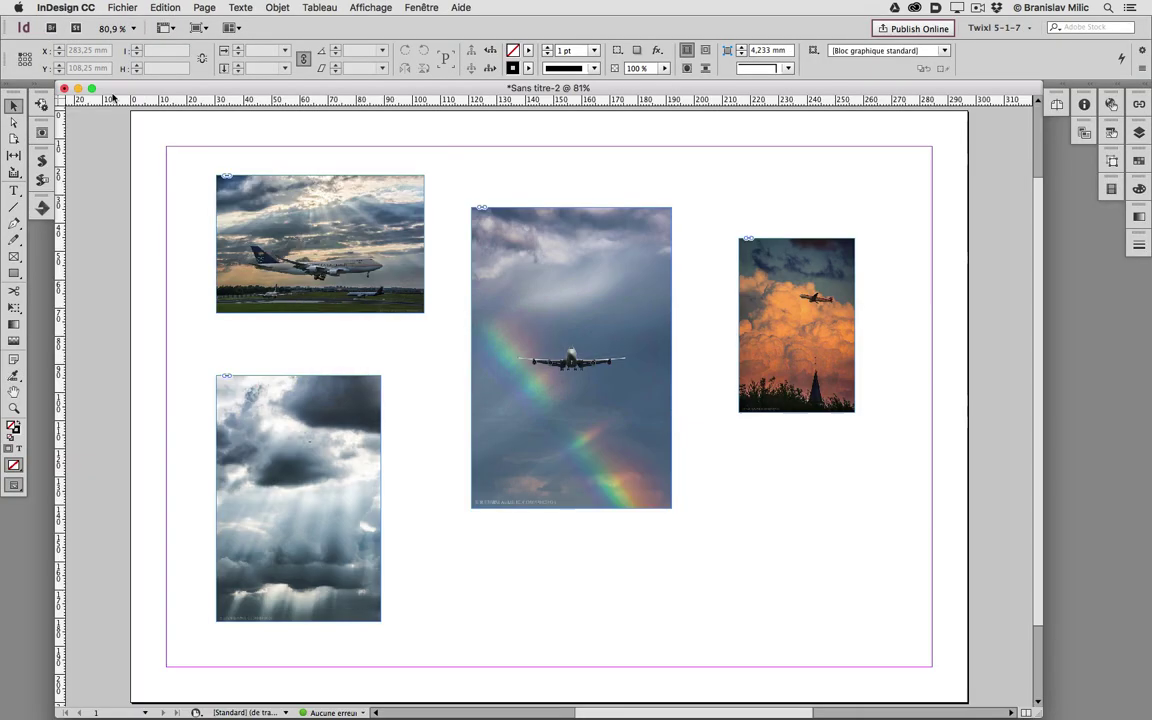
Step: Start another import and switch to the Sigma 105 mm folder from Default Folder X's recent folders
{"action": "key", "text": "super+d"}
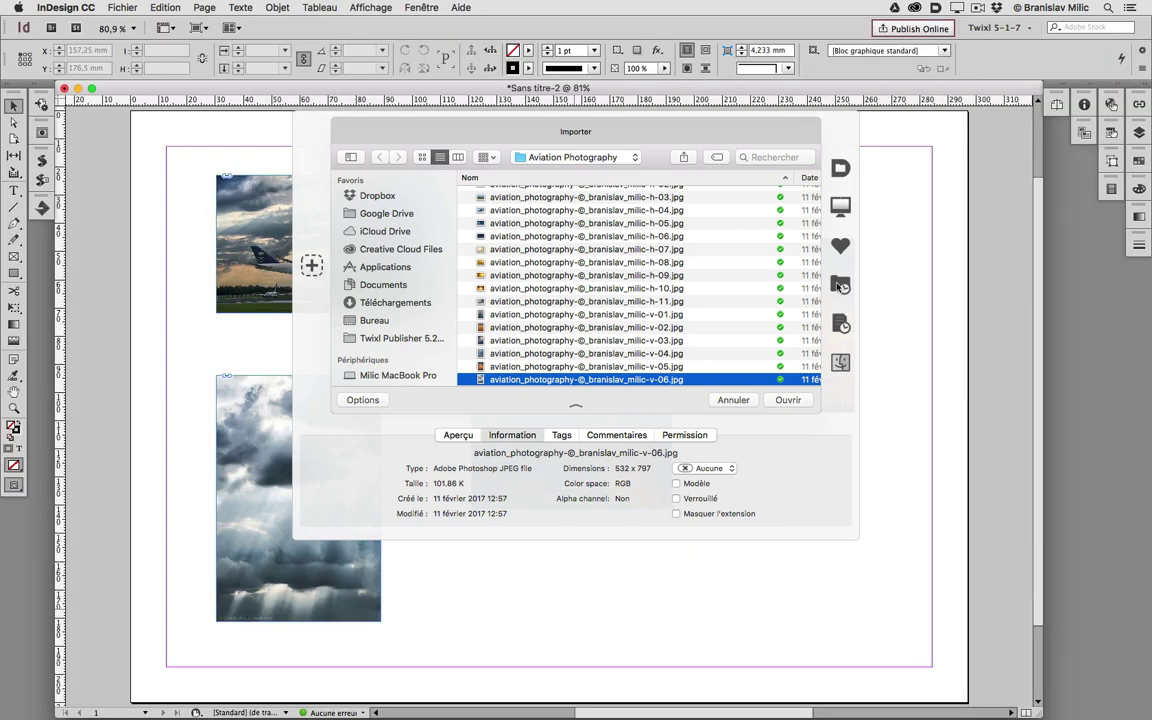
{"action": "left_click", "coordinate": [841, 286]}
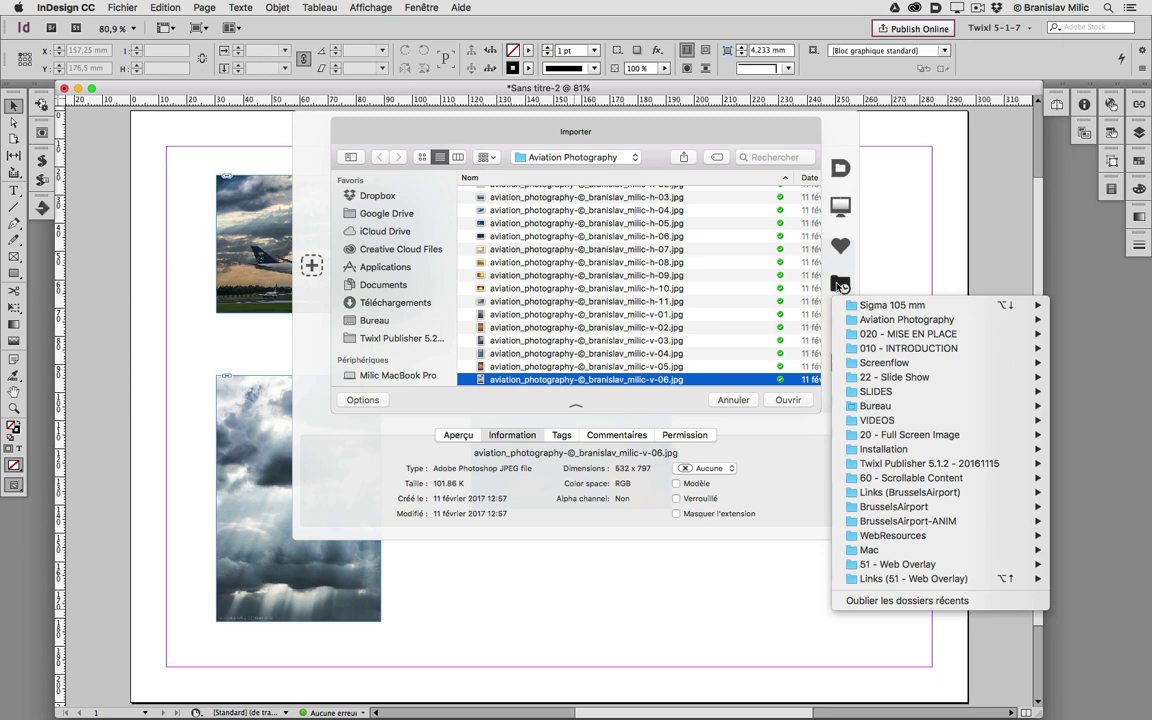
{"action": "mouse_move", "coordinate": [900, 305]}
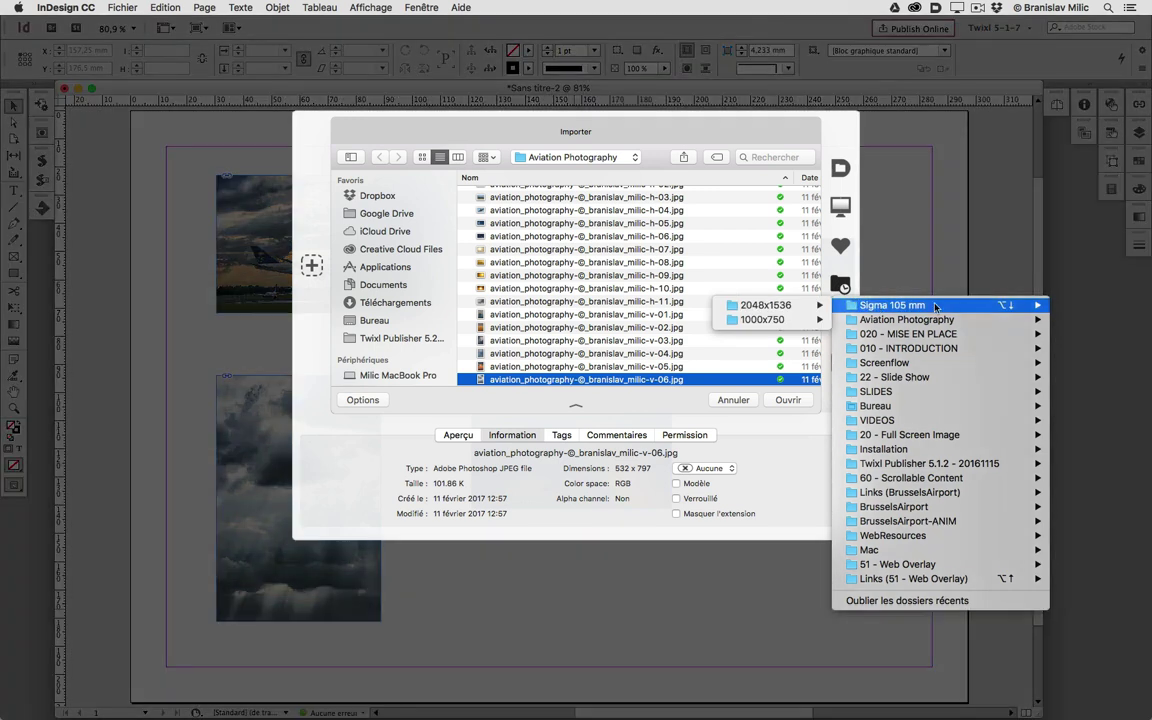
{"action": "left_click", "coordinate": [935, 306]}
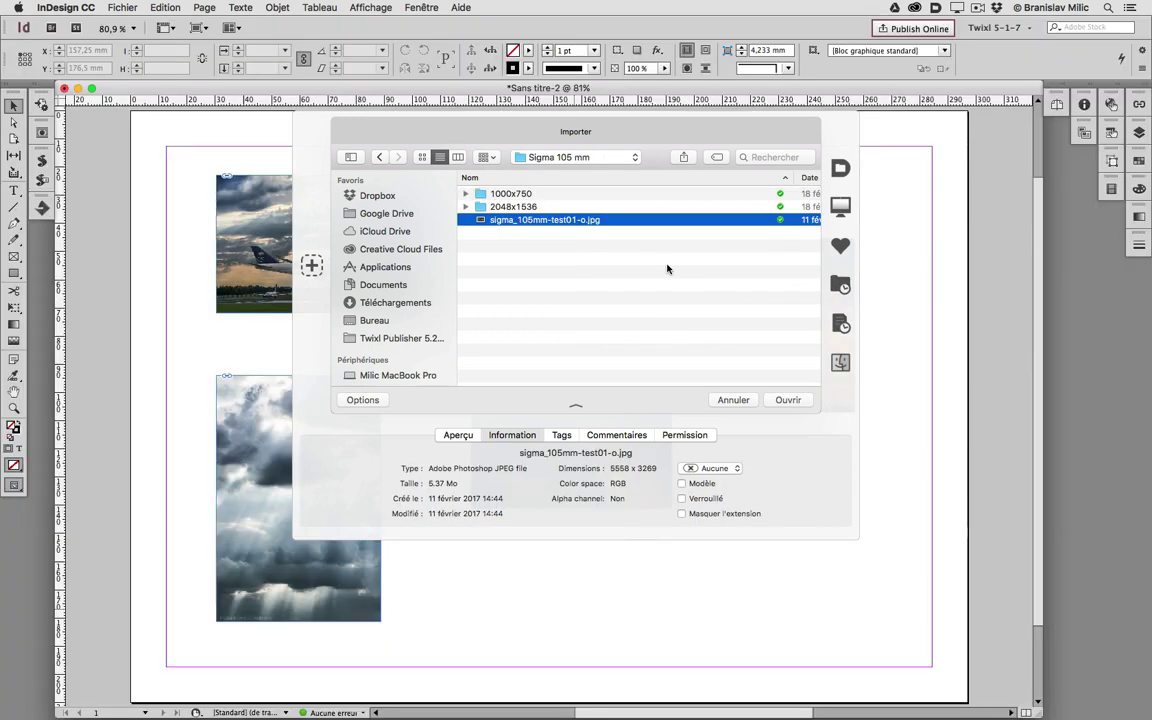
Step: Rename sigma_105mm-test01-o.jpg to sigma_105mm-test01-r.jpg inside the import dialog
{"action": "right_click", "coordinate": [551, 222]}
{"action": "left_click", "coordinate": [569, 225]}
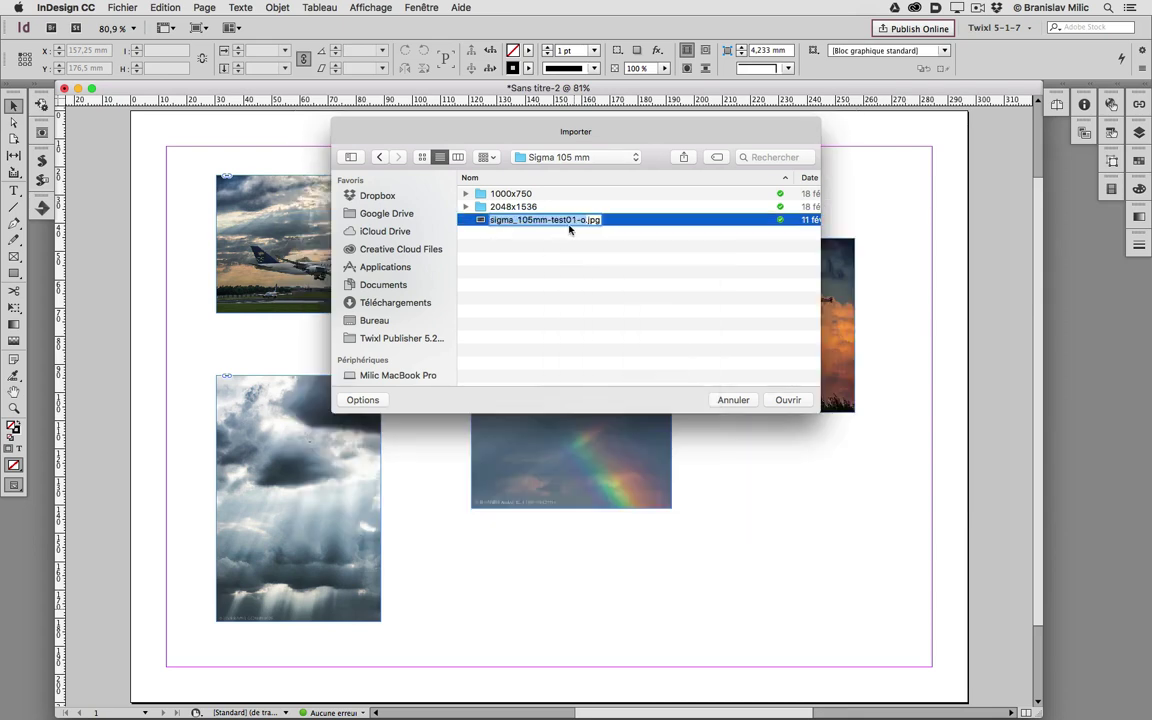
{"action": "key", "text": "Right"}
{"action": "key", "text": "BackSpace"}
{"action": "type", "text": "r"}
{"action": "key", "text": "Return"}
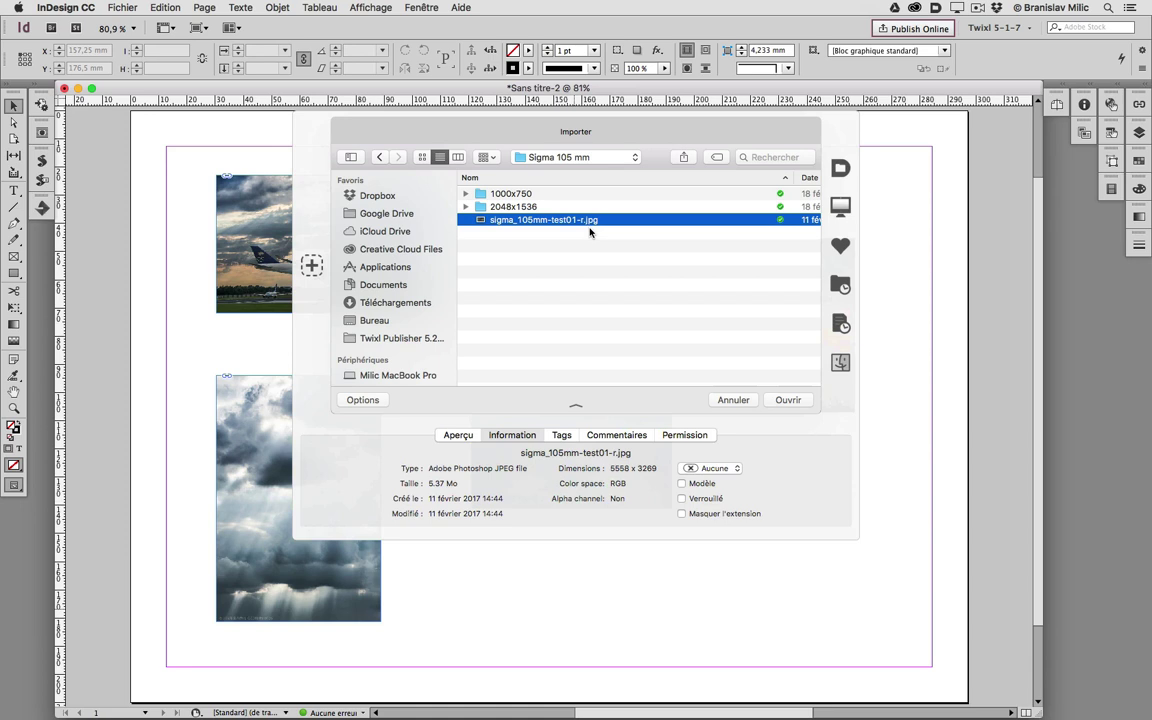
Step: Preview sigma_105mm-test01-r.jpg, import it and place it about 96 × 56 mm below the rainbow photo
{"action": "key", "text": "space"}
{"action": "key", "text": "space"}
{"action": "left_click", "coordinate": [789, 400]}
{"action": "left_click_drag", "start_coordinate": [511, 518], "coordinate": [781, 676]}
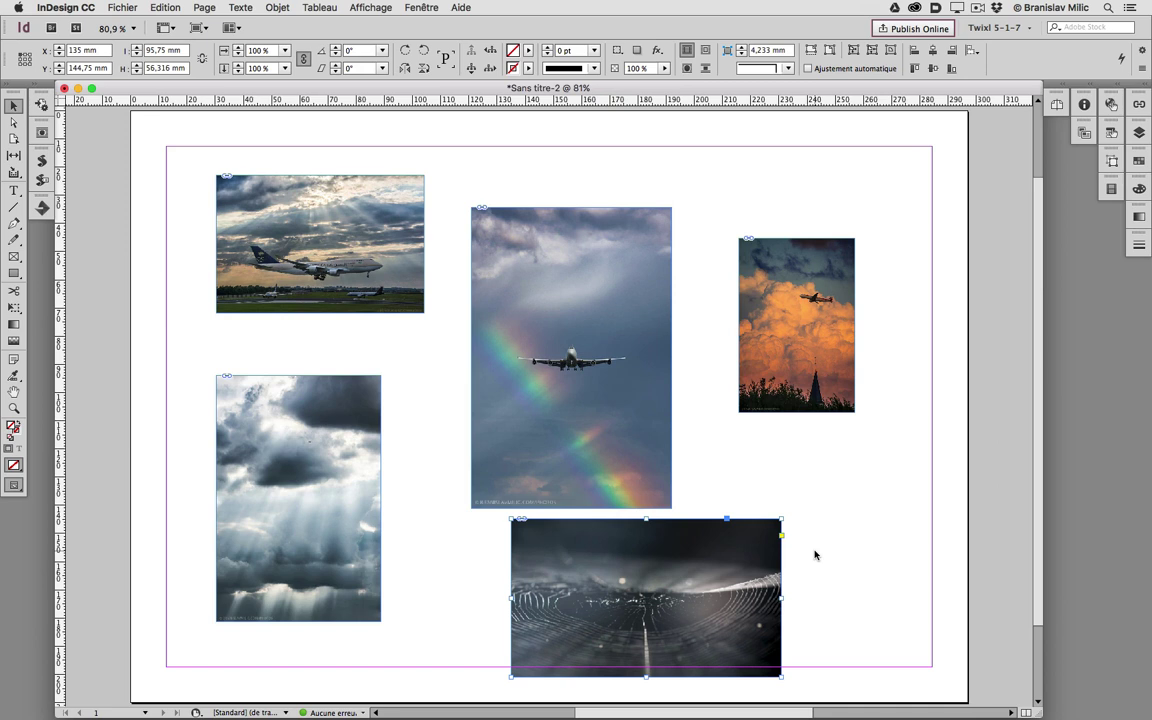
{"action": "left_click", "coordinate": [850, 489]}
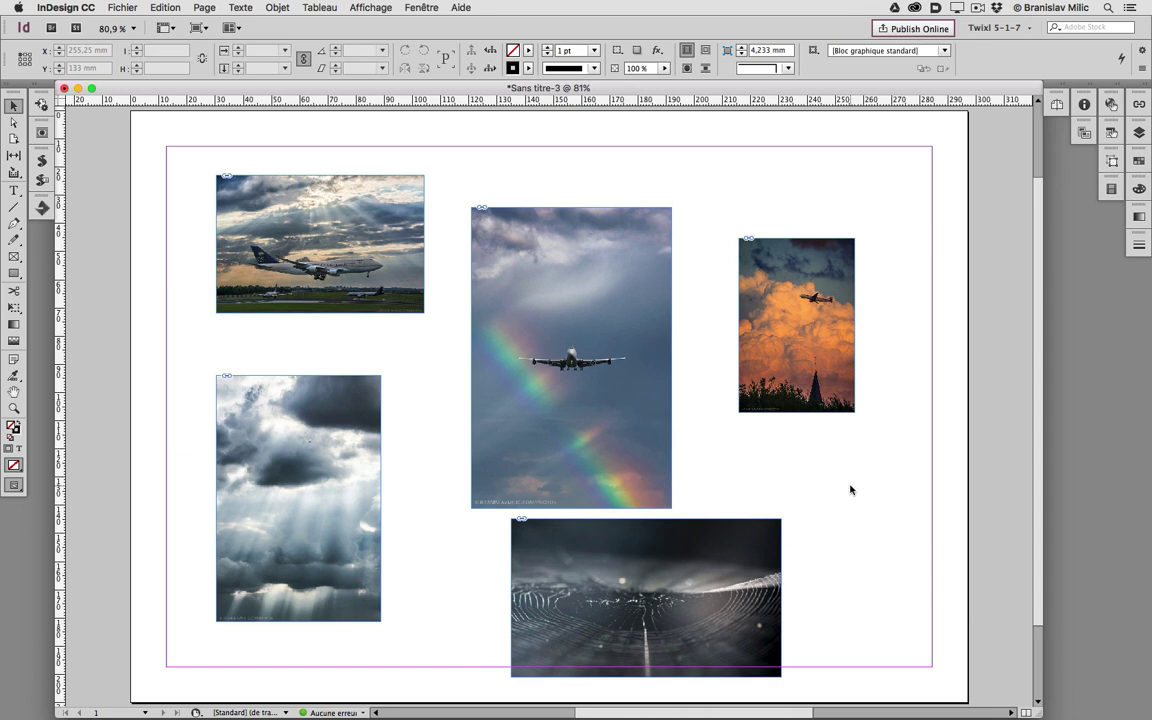
Step: Start saving the document under the name MEP and create a new folder named MEP inside IMAGES
{"action": "key", "text": "super+s"}
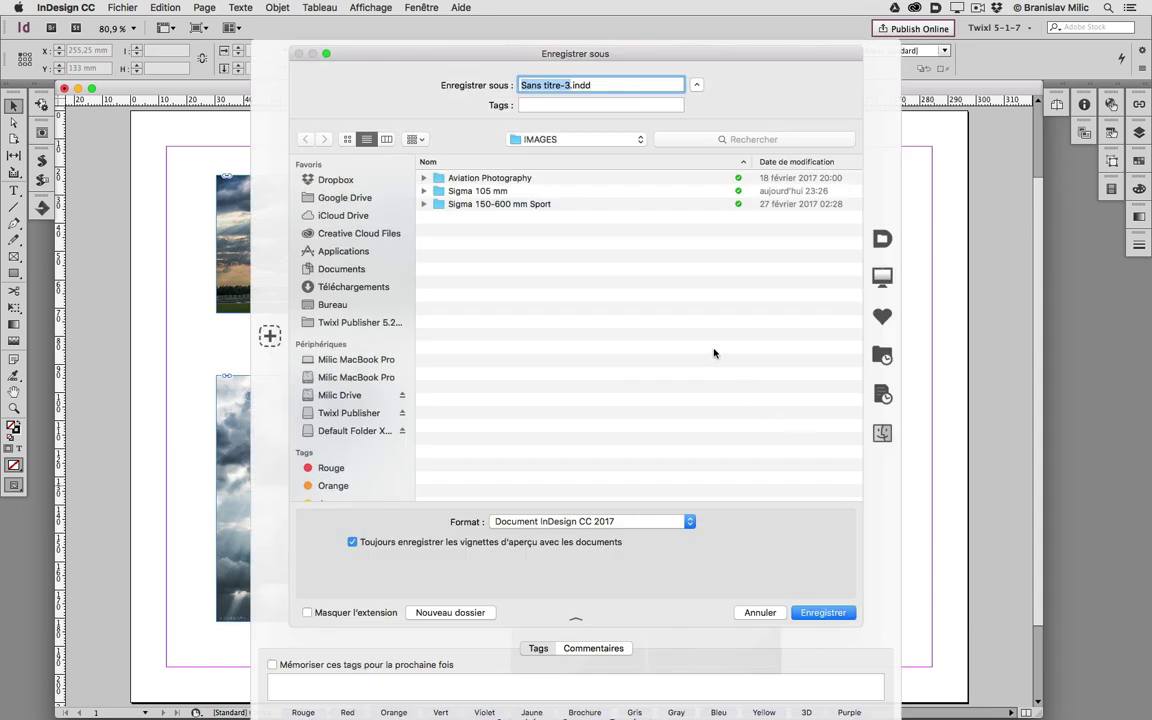
{"action": "type", "text": "MEP"}
{"action": "left_click", "coordinate": [455, 613]}
{"action": "type", "text": "MEP"}
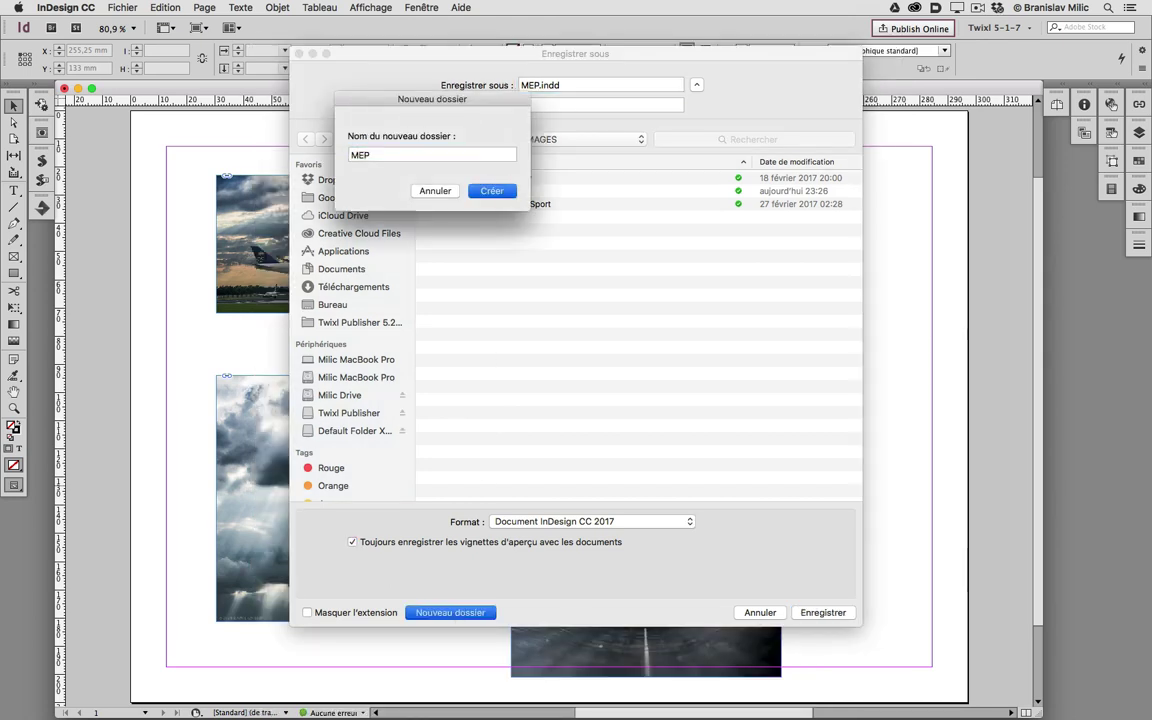
{"action": "key", "text": "Return"}
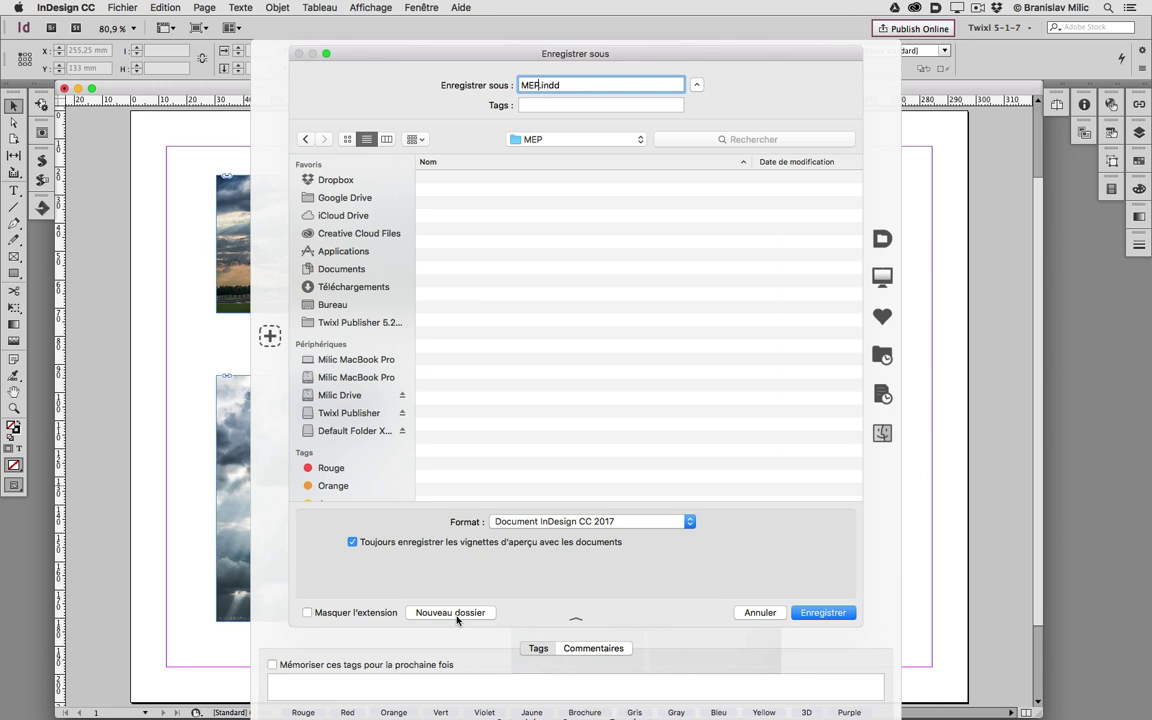
Step: Go back to the IMAGES folder, move the MEP folder to the trash and save MEP.indd in IMAGES
{"action": "left_click", "coordinate": [576, 140]}
{"action": "left_click", "coordinate": [576, 155]}
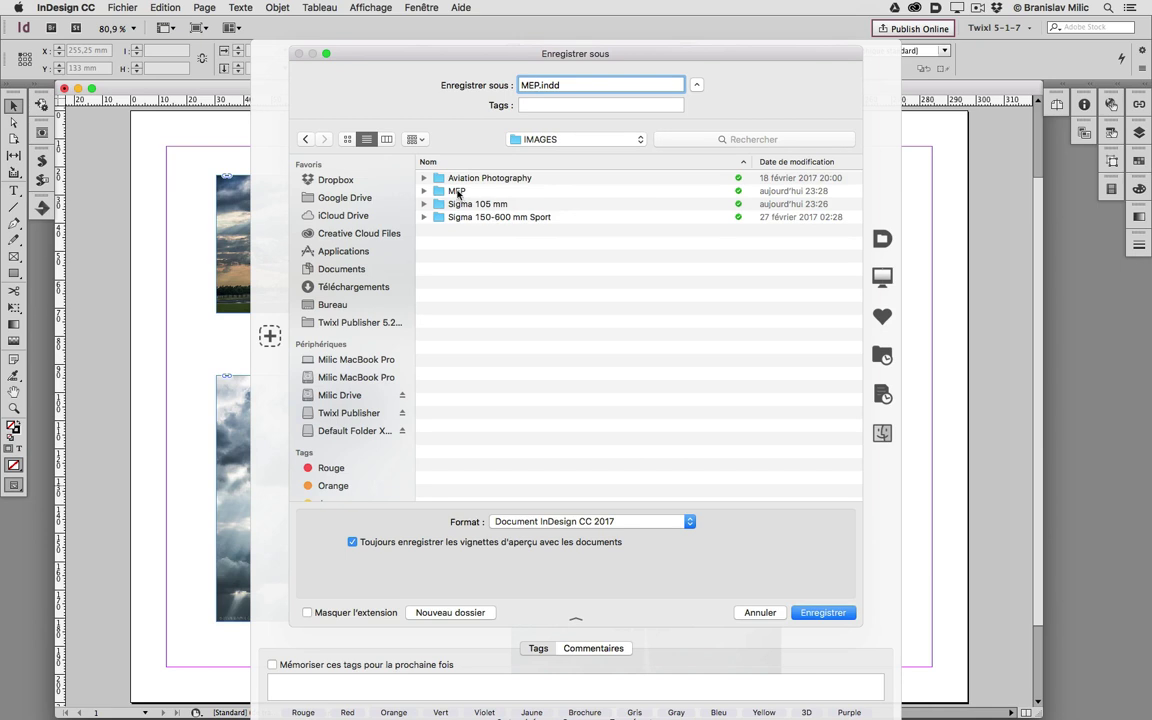
{"action": "left_click", "coordinate": [458, 191]}
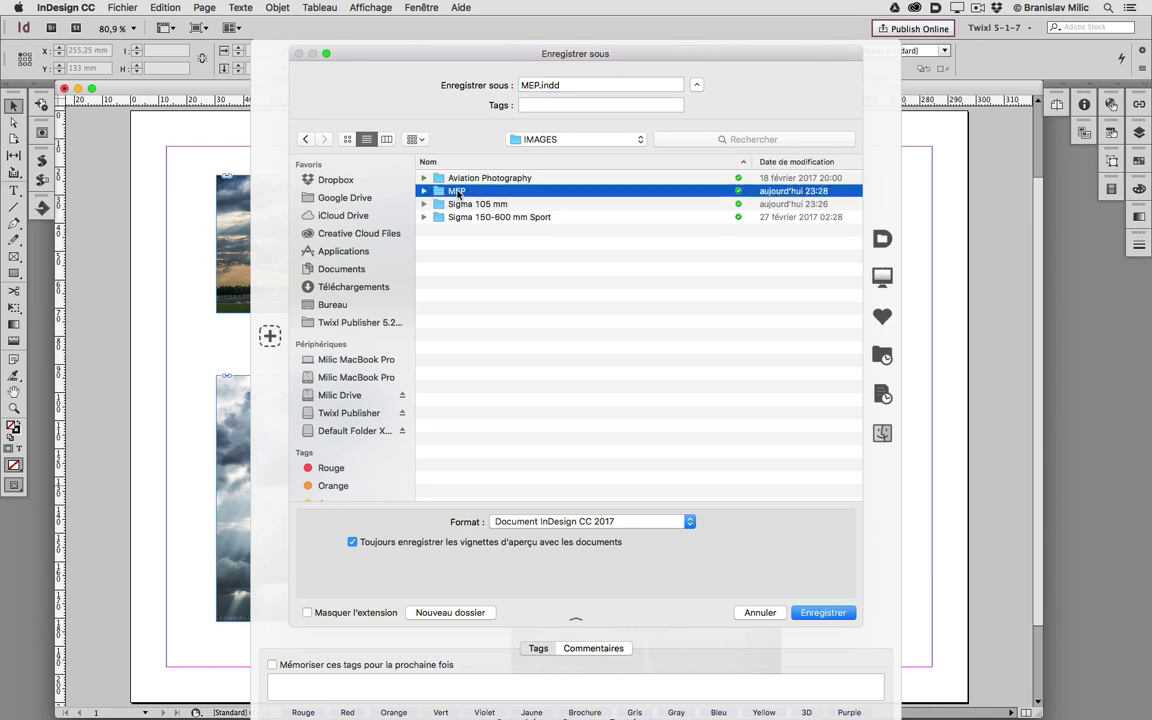
{"action": "right_click", "coordinate": [458, 193]}
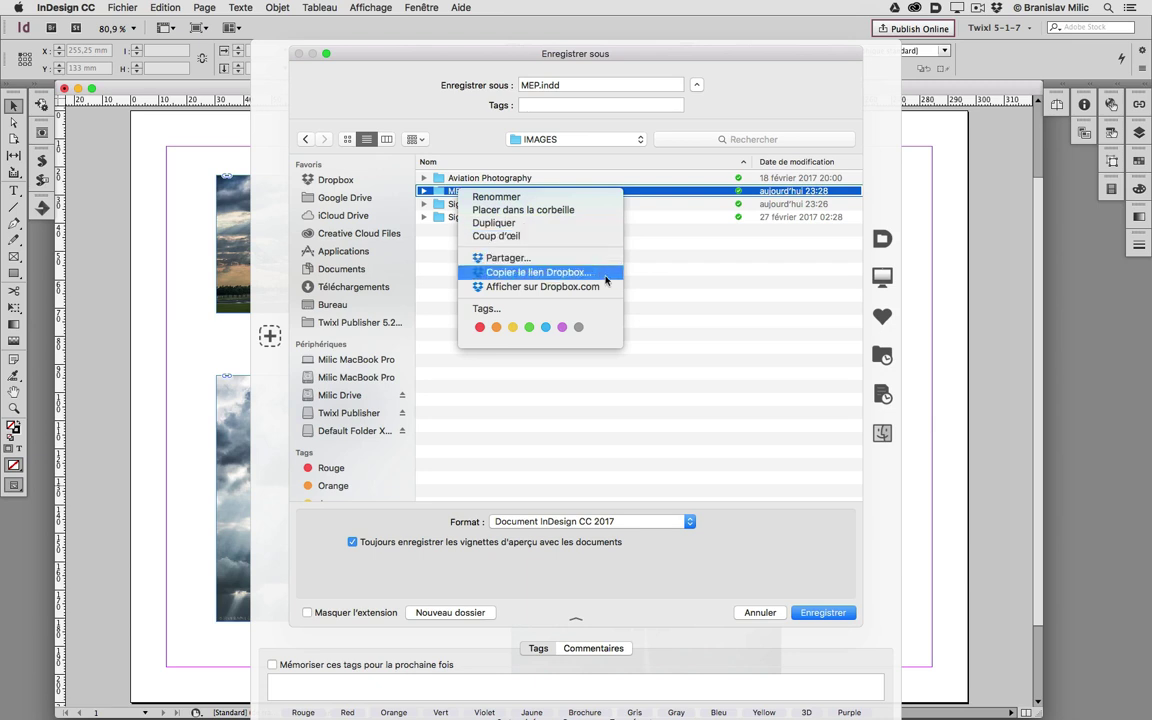
{"action": "left_click", "coordinate": [579, 211]}
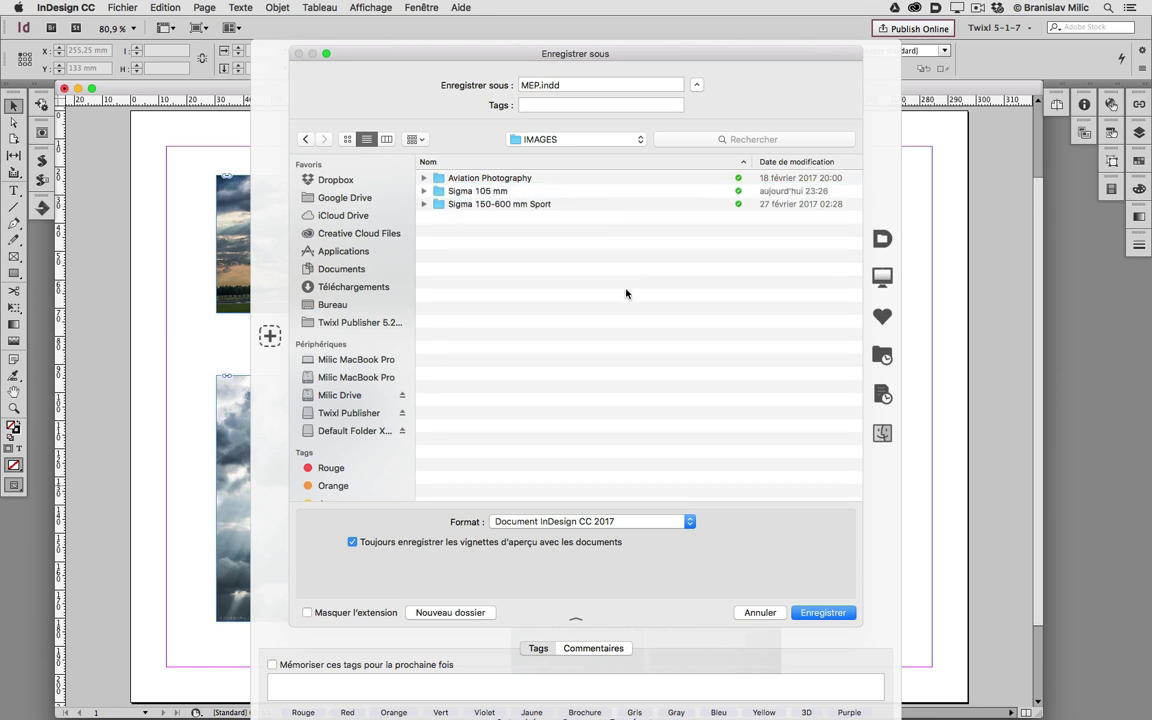
{"action": "left_click", "coordinate": [823, 612]}
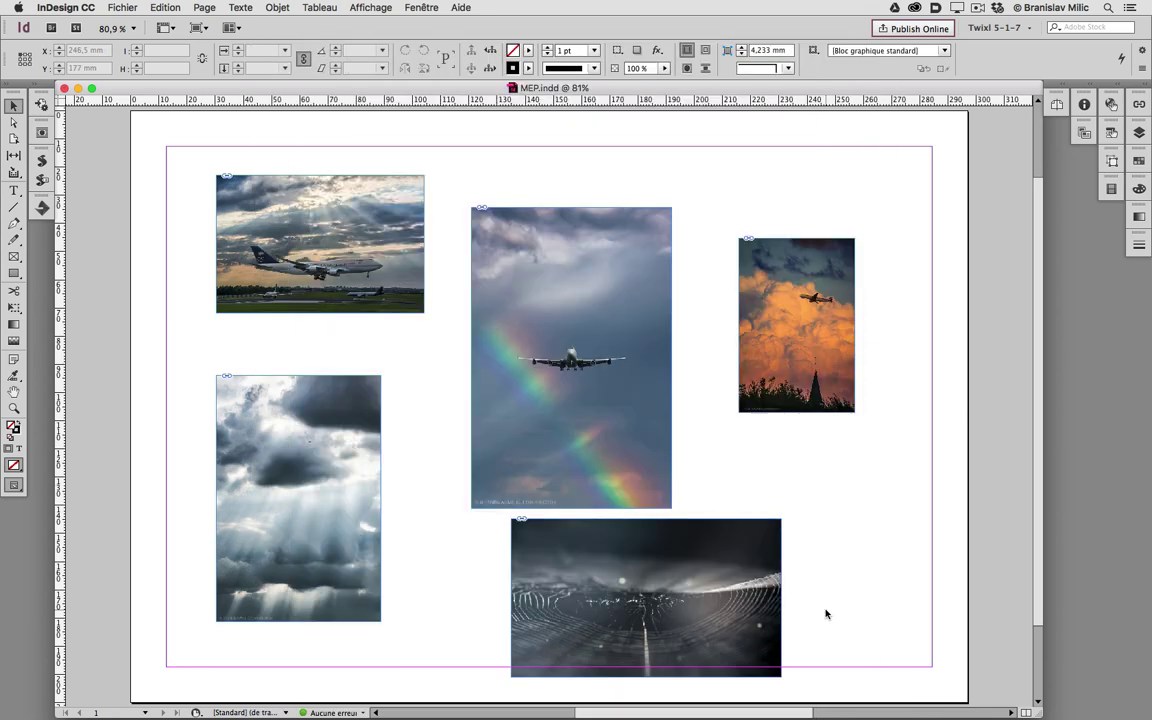
Step: Review the folder windows open in Finder behind the layout and return to InDesign
{"action": "key", "text": "super+h"}
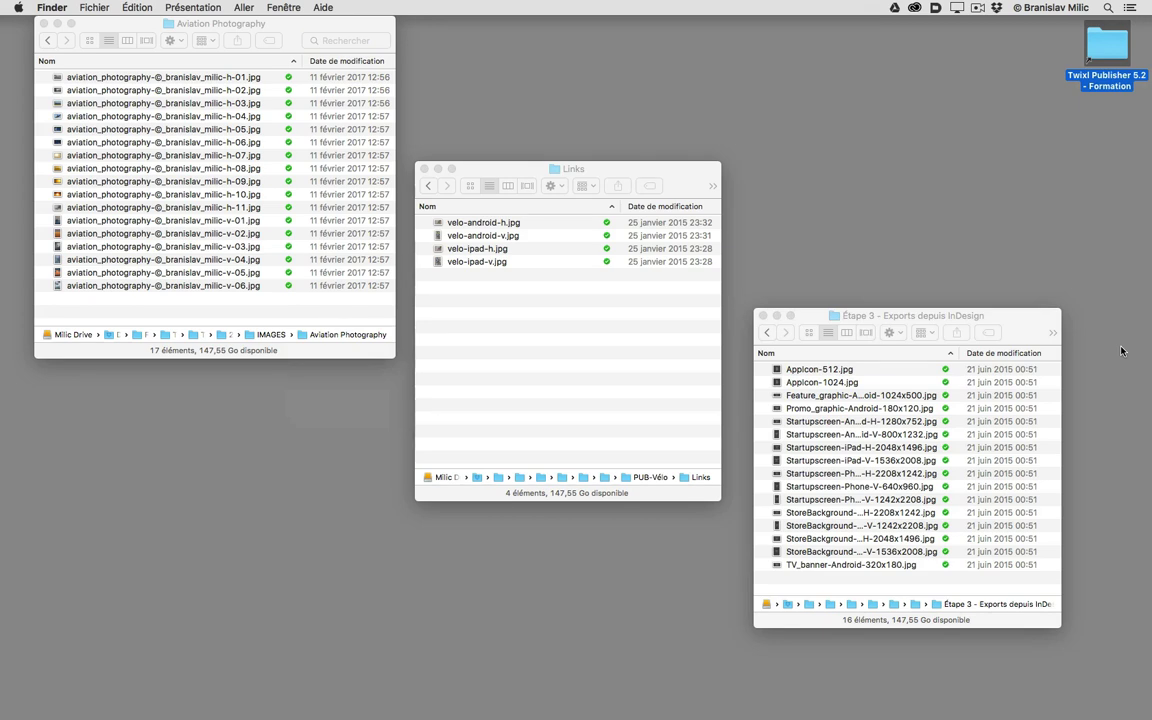
{"action": "key", "text": "super+Tab"}
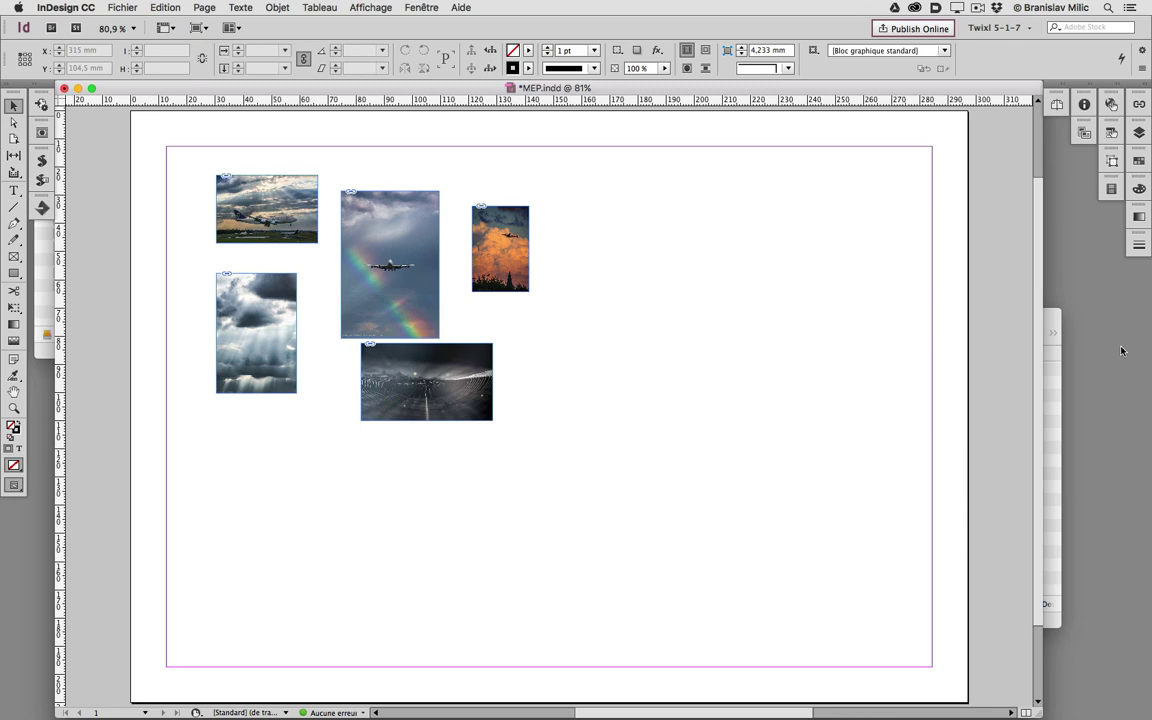
{"action": "key", "text": "super+Tab"}
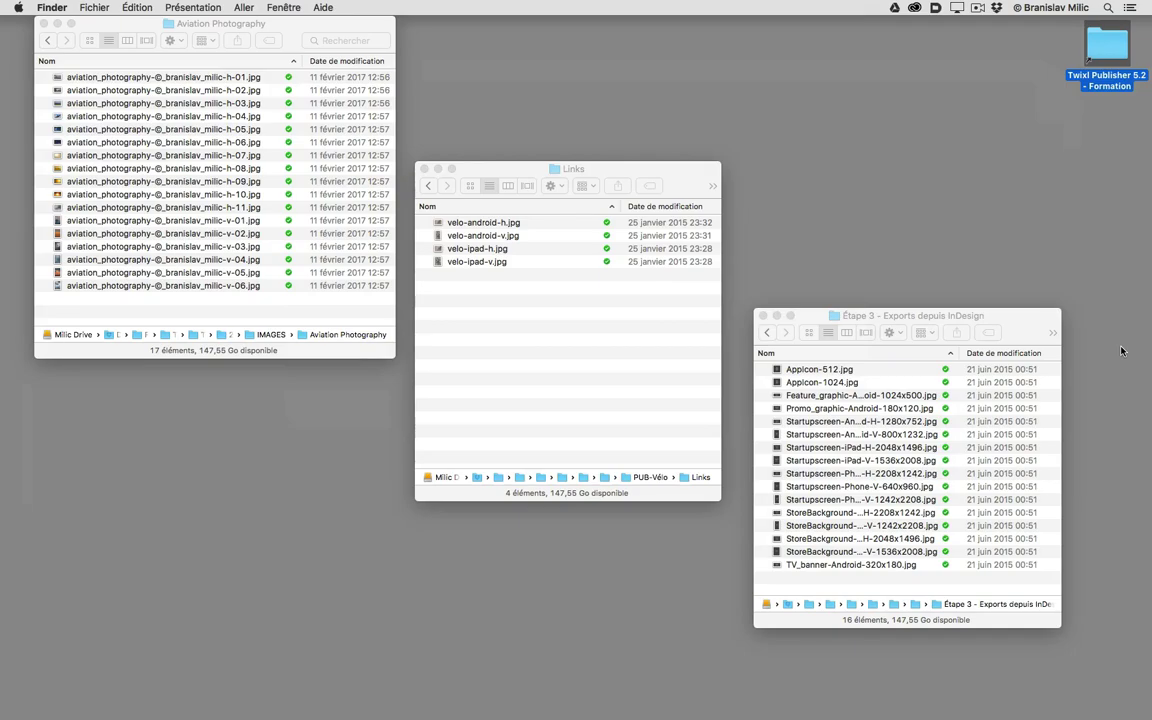
{"action": "key", "text": "super+Tab"}
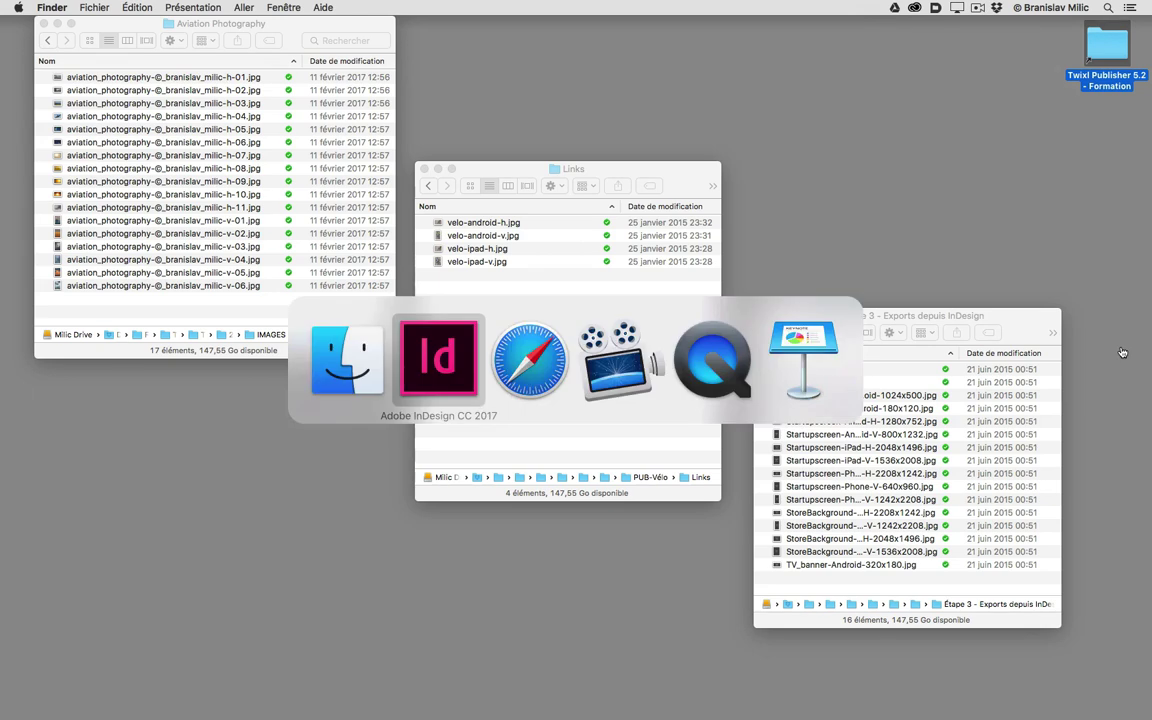
Step: Start an image import and jump to the Links folder through its Finder window behind the dialog
{"action": "key", "text": "super+d"}
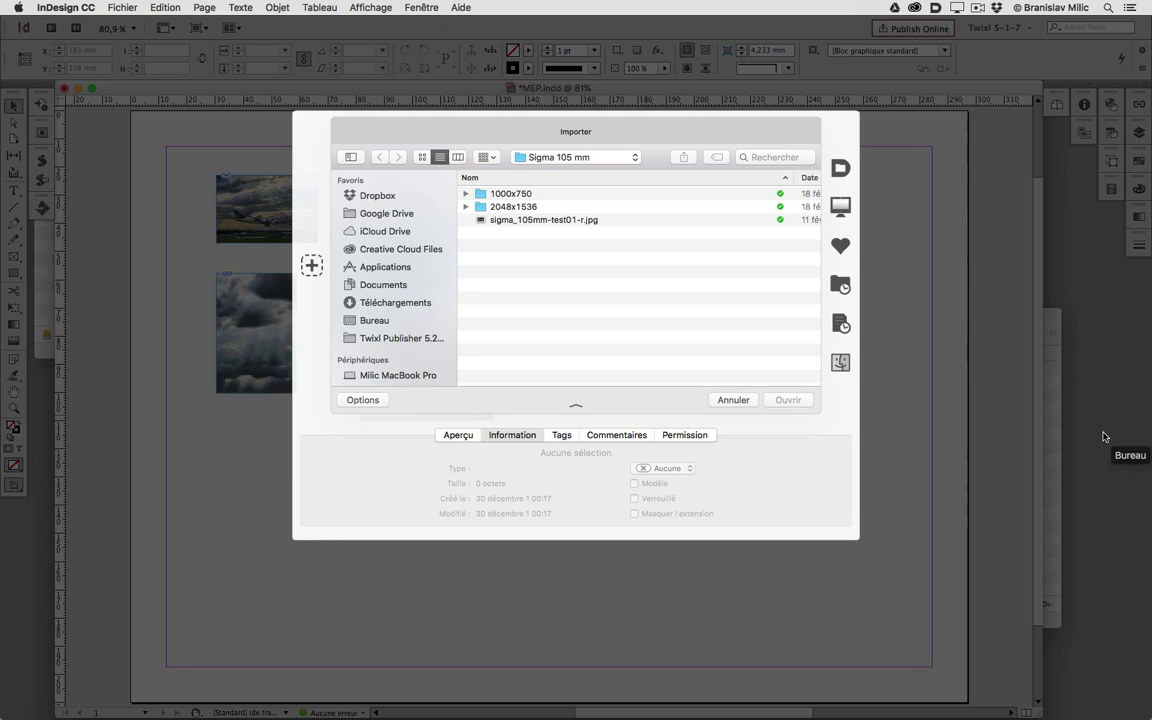
{"action": "left_click_drag", "start_coordinate": [1103, 437], "coordinate": [449, 326]}
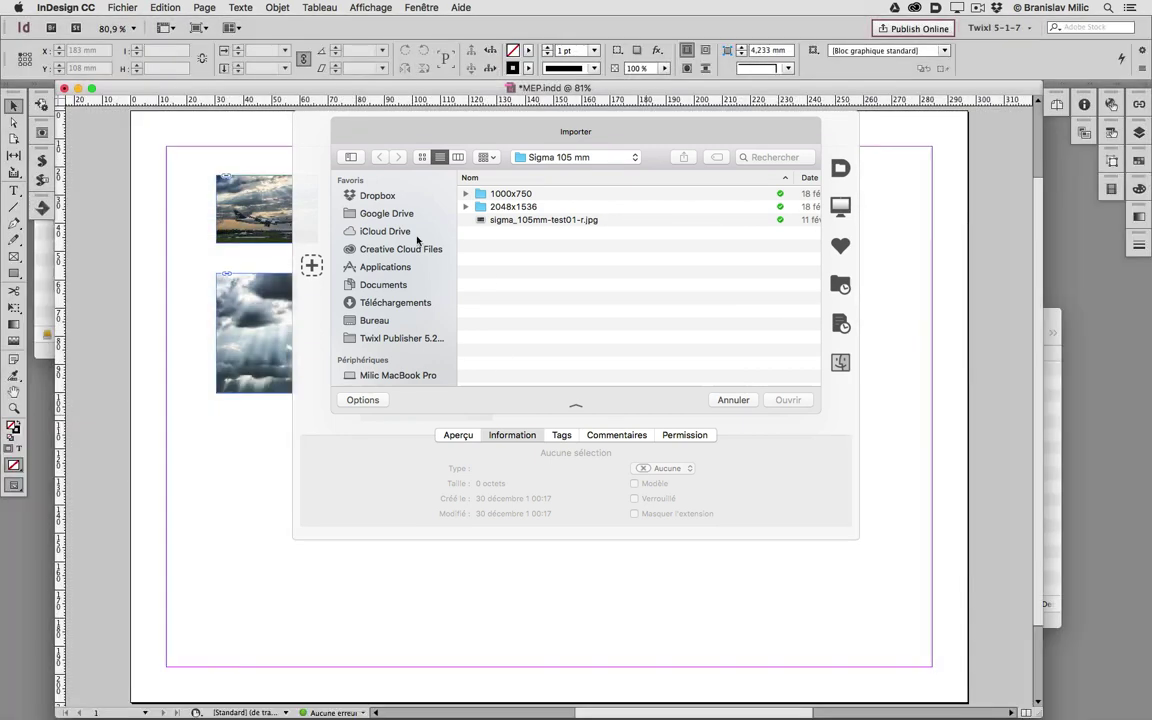
{"action": "left_click_drag", "start_coordinate": [480, 133], "coordinate": [668, 144]}
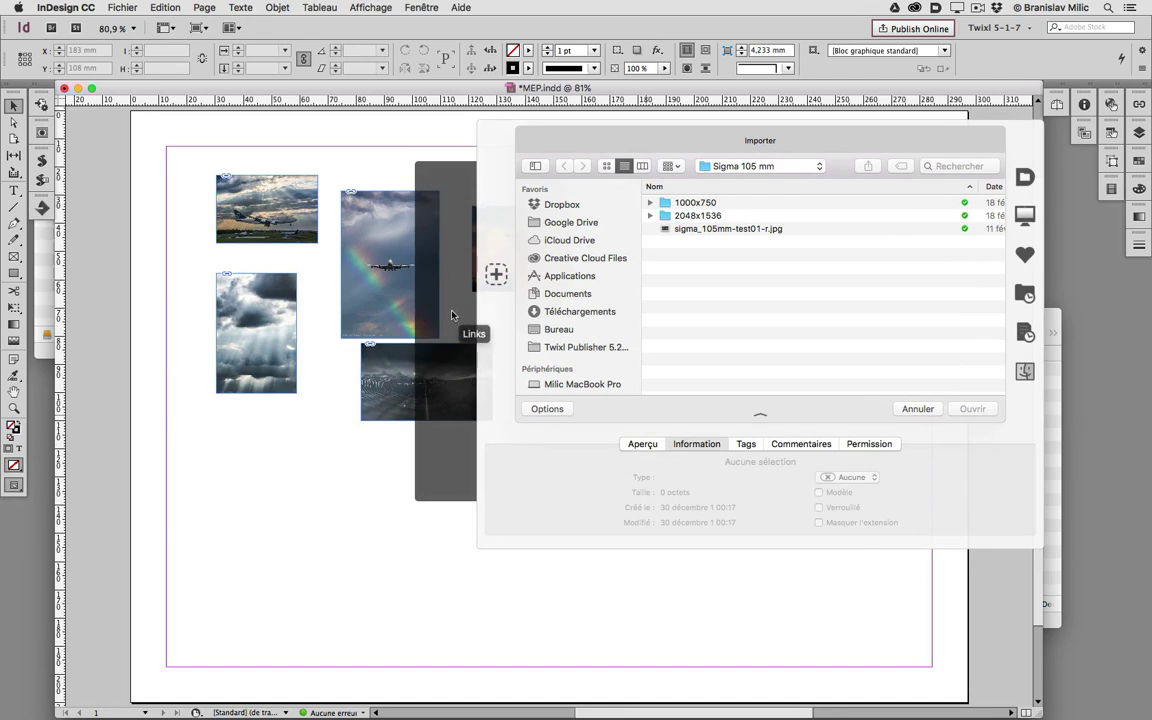
{"action": "left_click", "coordinate": [451, 315]}
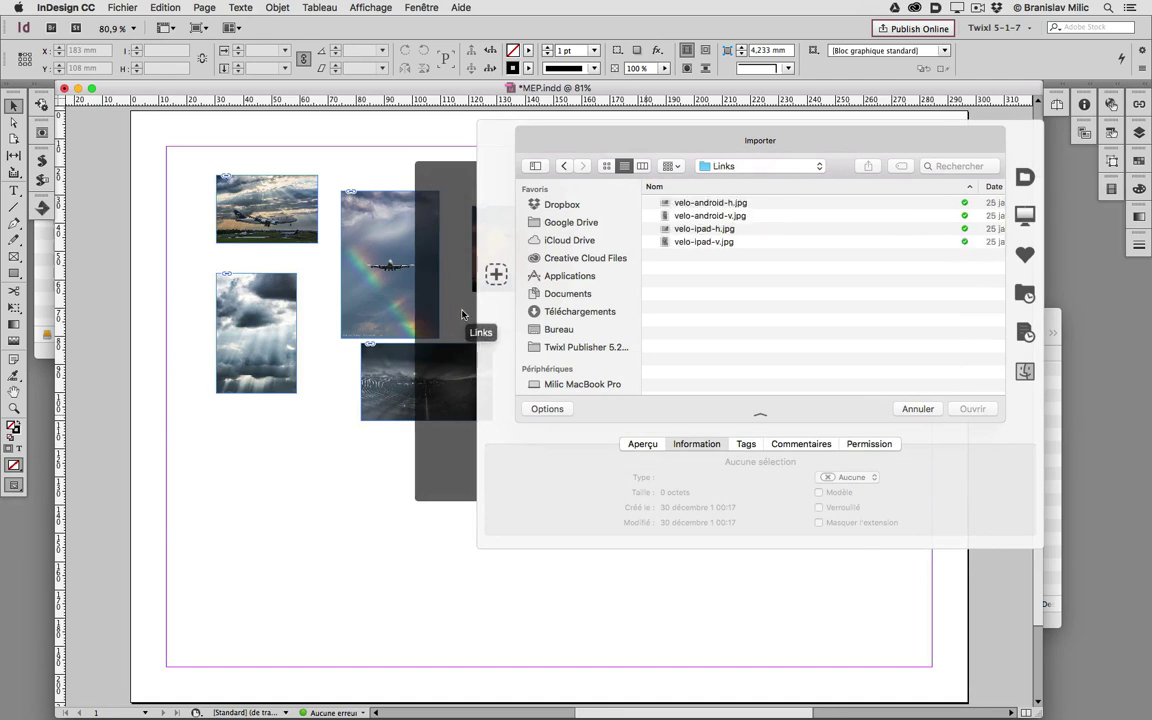
Step: Import velo-ipad-h.jpg, place it large in the lower-right area of the page and deselect it
{"action": "left_click", "coordinate": [699, 229]}
{"action": "left_click", "coordinate": [973, 408]}
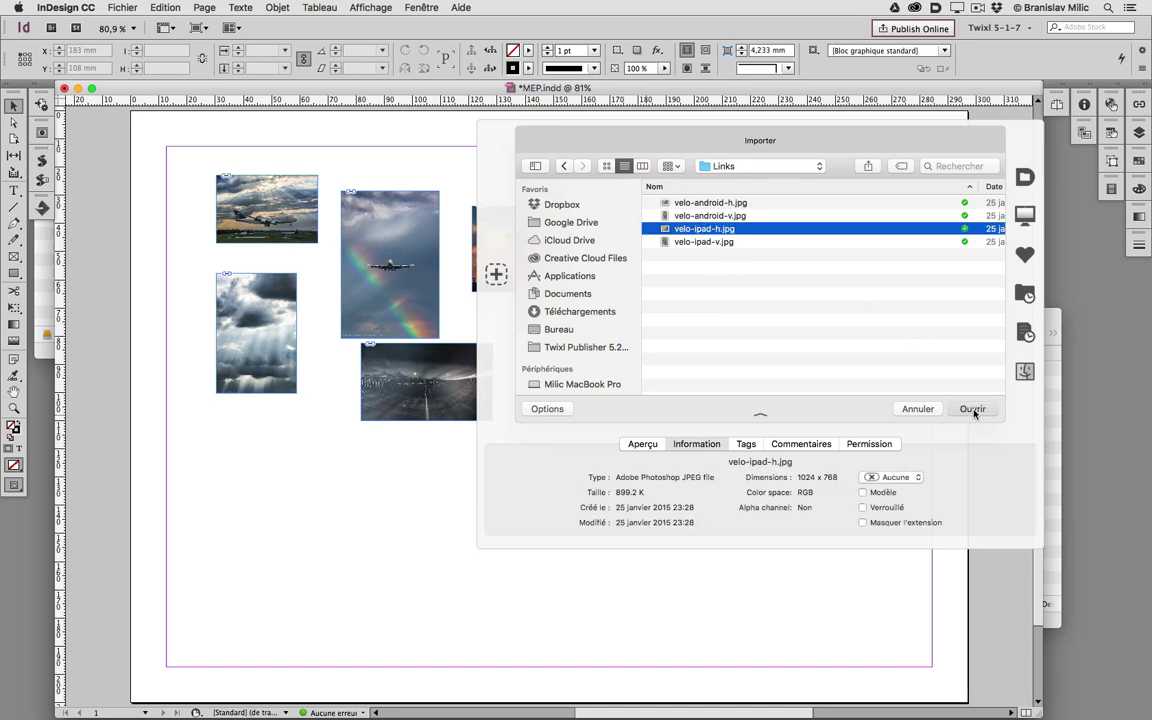
{"action": "left_click_drag", "start_coordinate": [535, 381], "coordinate": [887, 623]}
{"action": "left_click", "coordinate": [653, 229]}
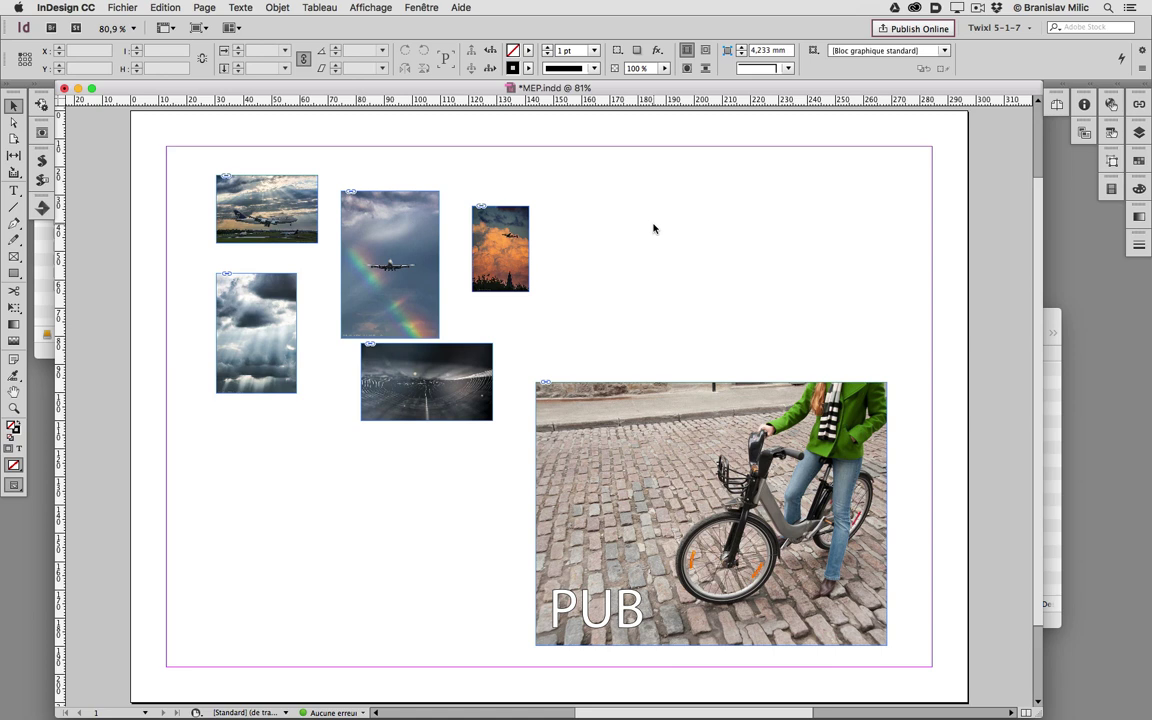
Step: In a new import, jump to the open Finder folder Étape 3 - Exports depuis InDesign and add it to the favourites
{"action": "key", "text": "super+d"}
{"action": "left_click", "coordinate": [651, 221]}
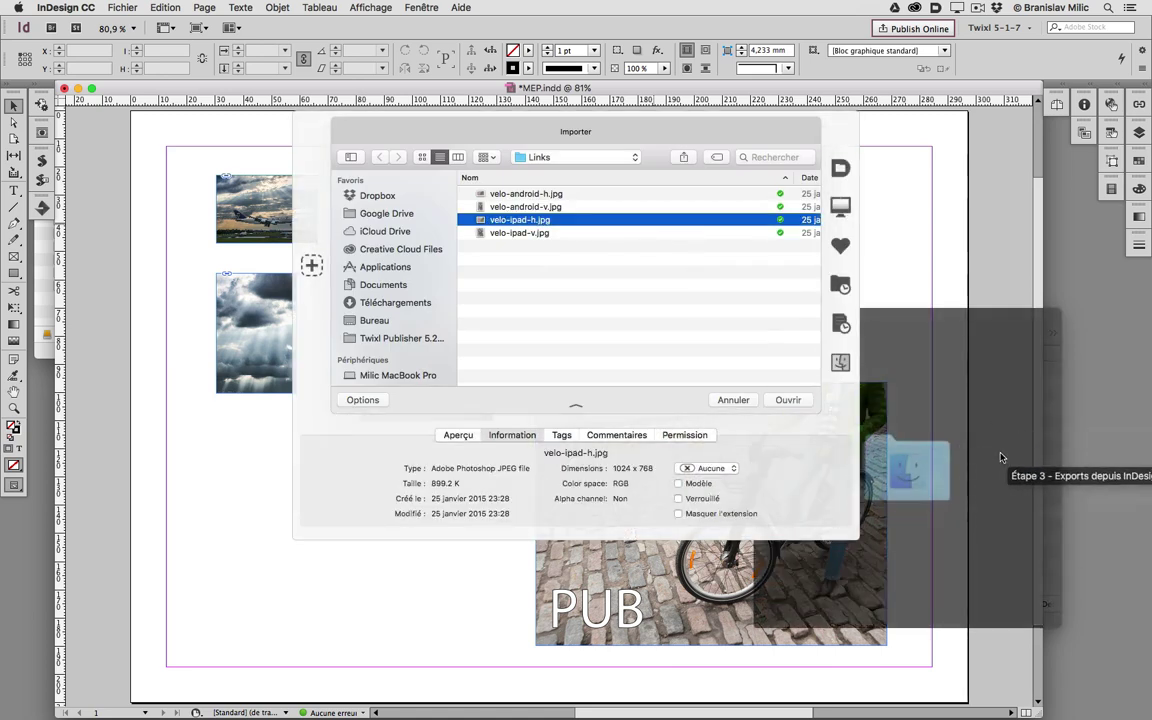
{"action": "left_click_drag", "start_coordinate": [993, 456], "coordinate": [600, 290]}
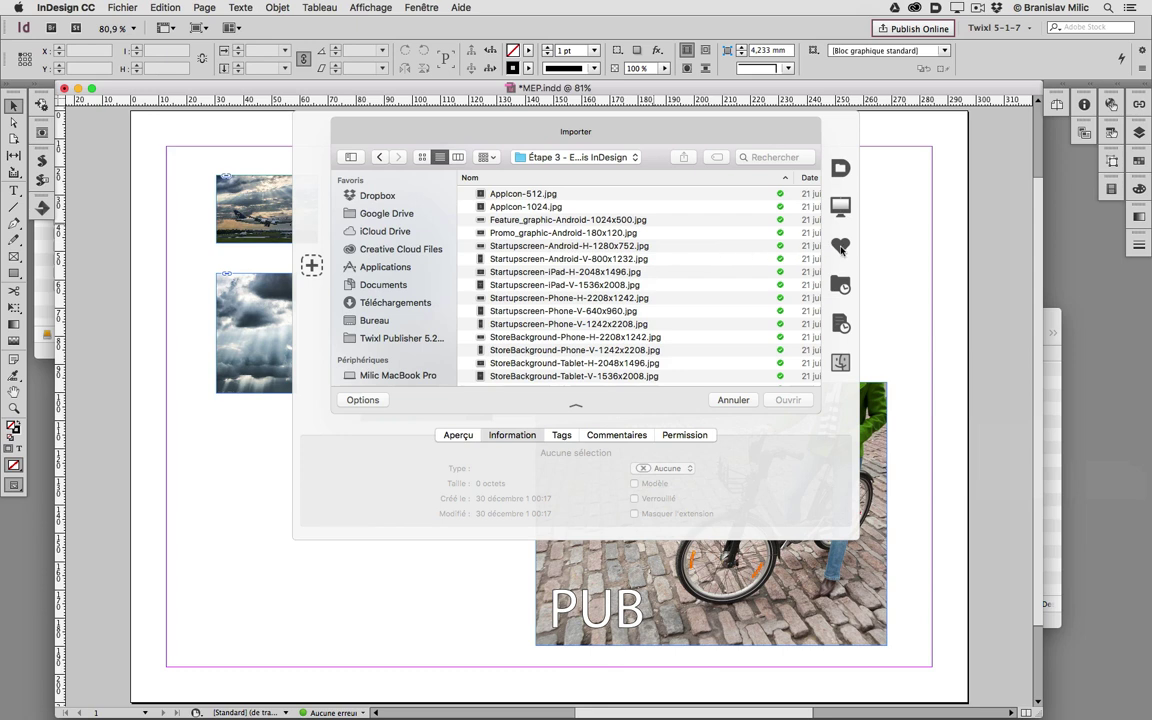
{"action": "left_click", "coordinate": [839, 284]}
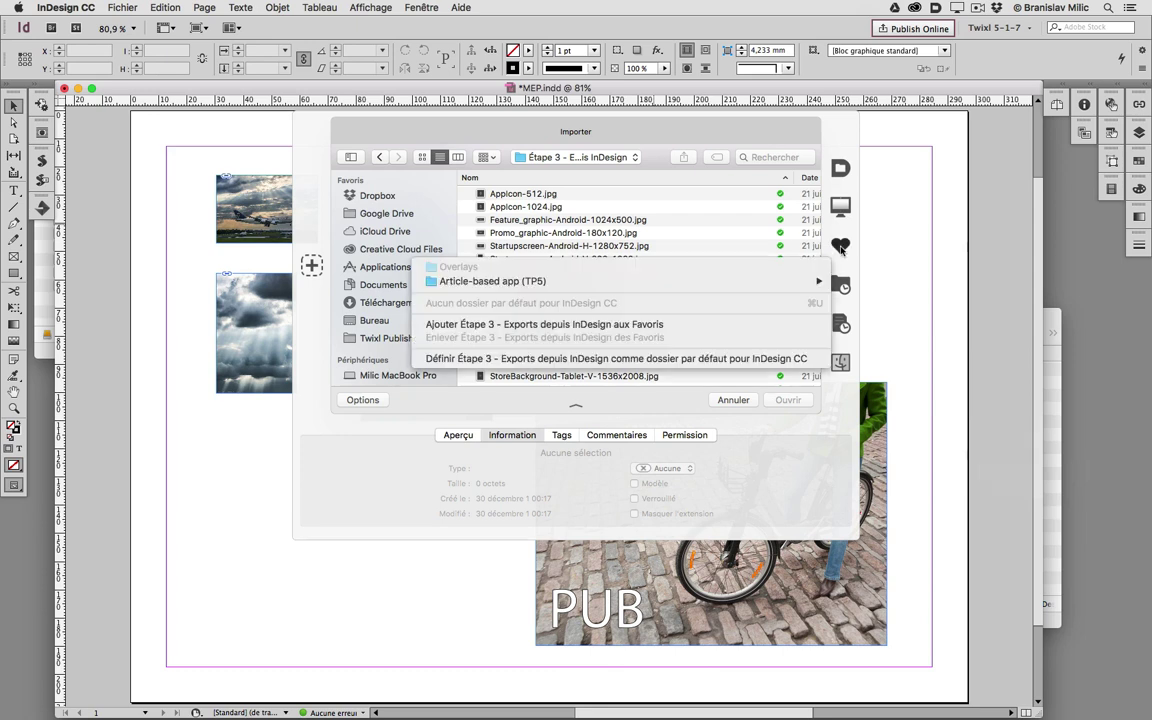
{"action": "left_click", "coordinate": [742, 325]}
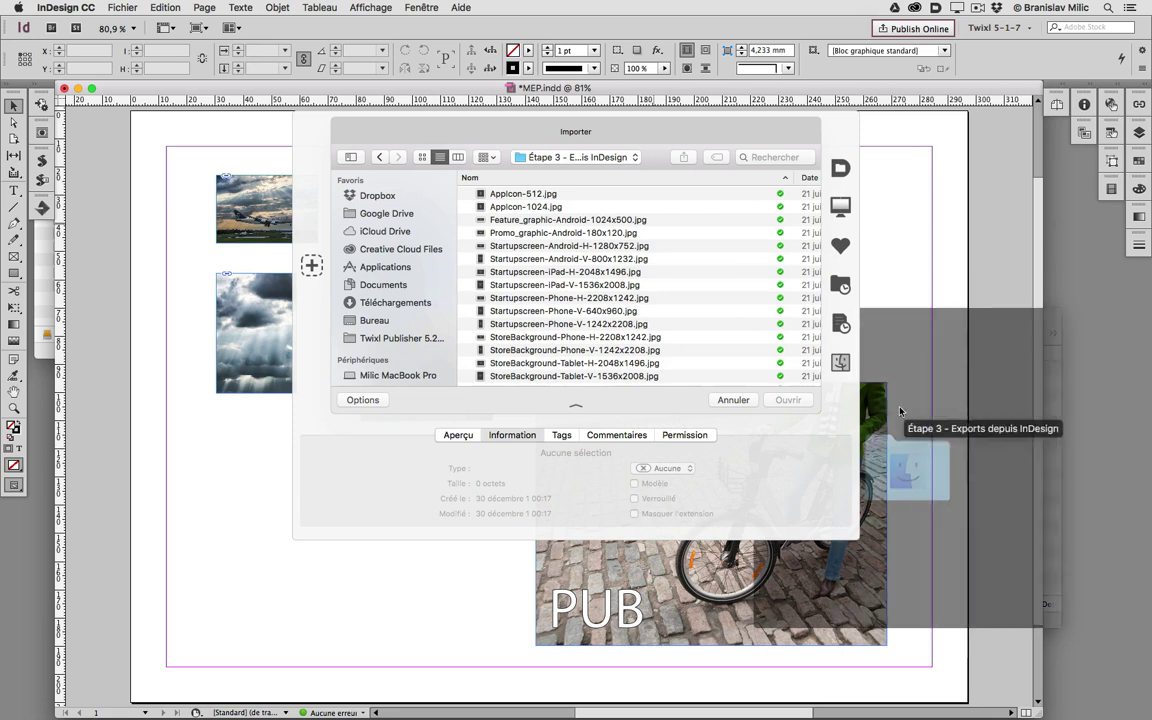
Step: Switch to Finder, close the Étape 3 - Exports depuis InDesign window and return to the import dialog in InDesign
{"action": "key", "text": "super+Tab"}
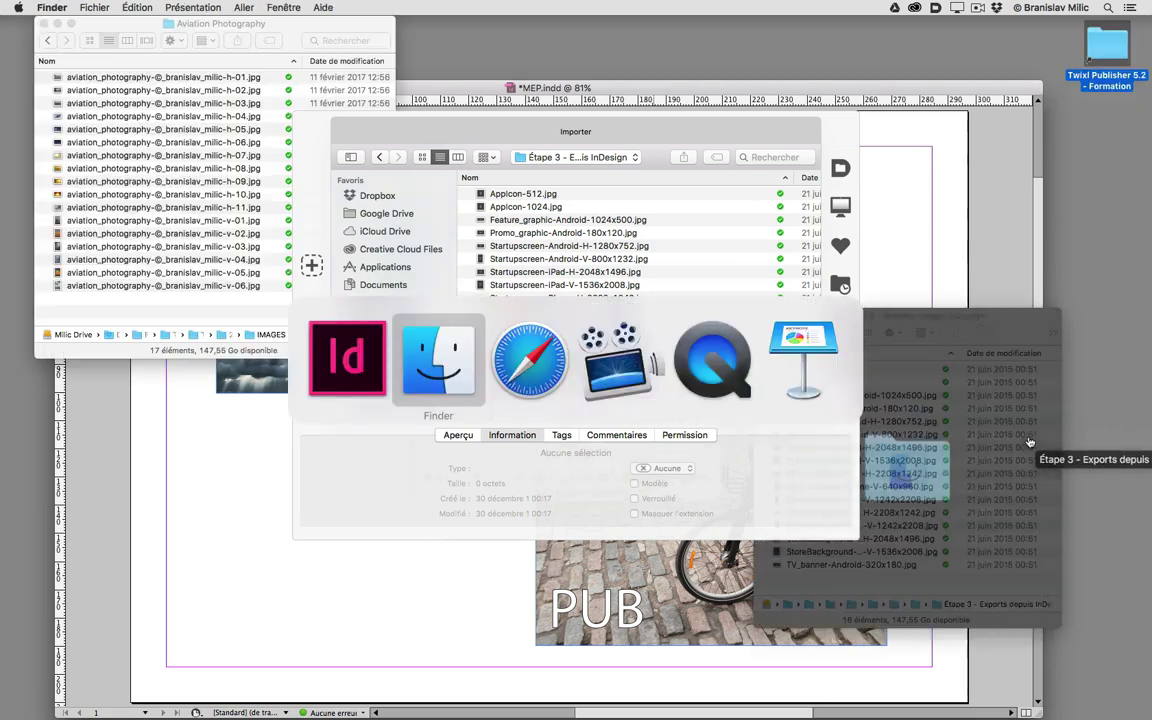
{"action": "key", "text": "super+w"}
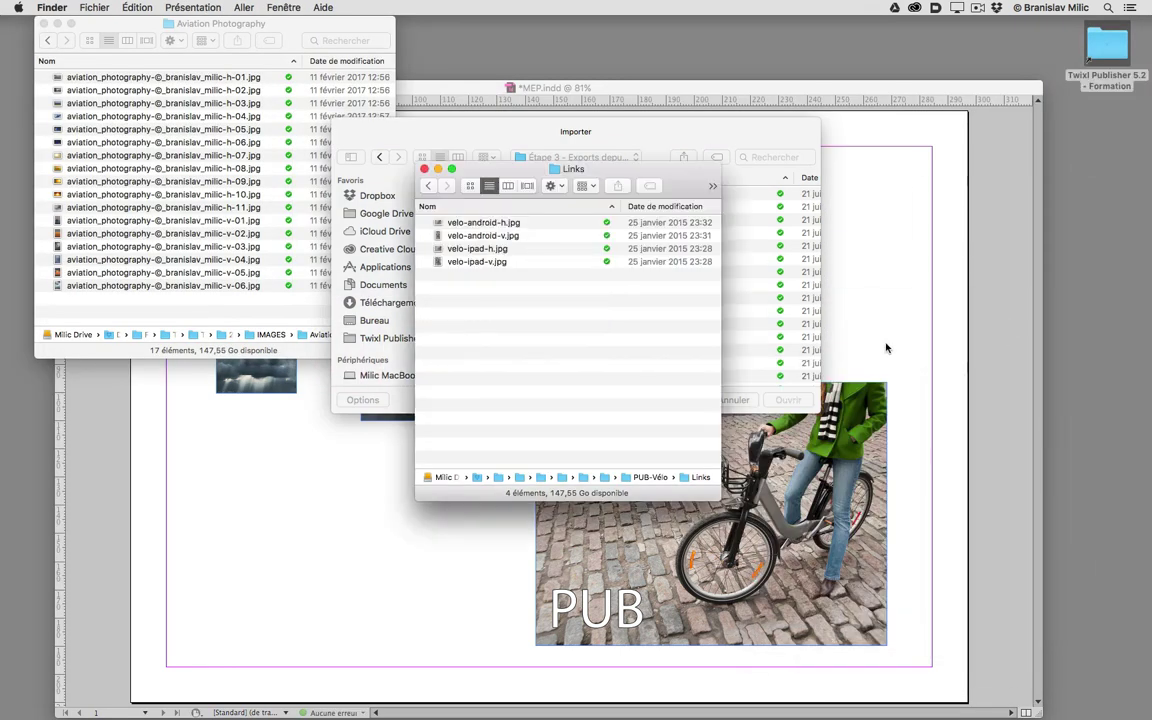
{"action": "key", "text": "super+Tab"}
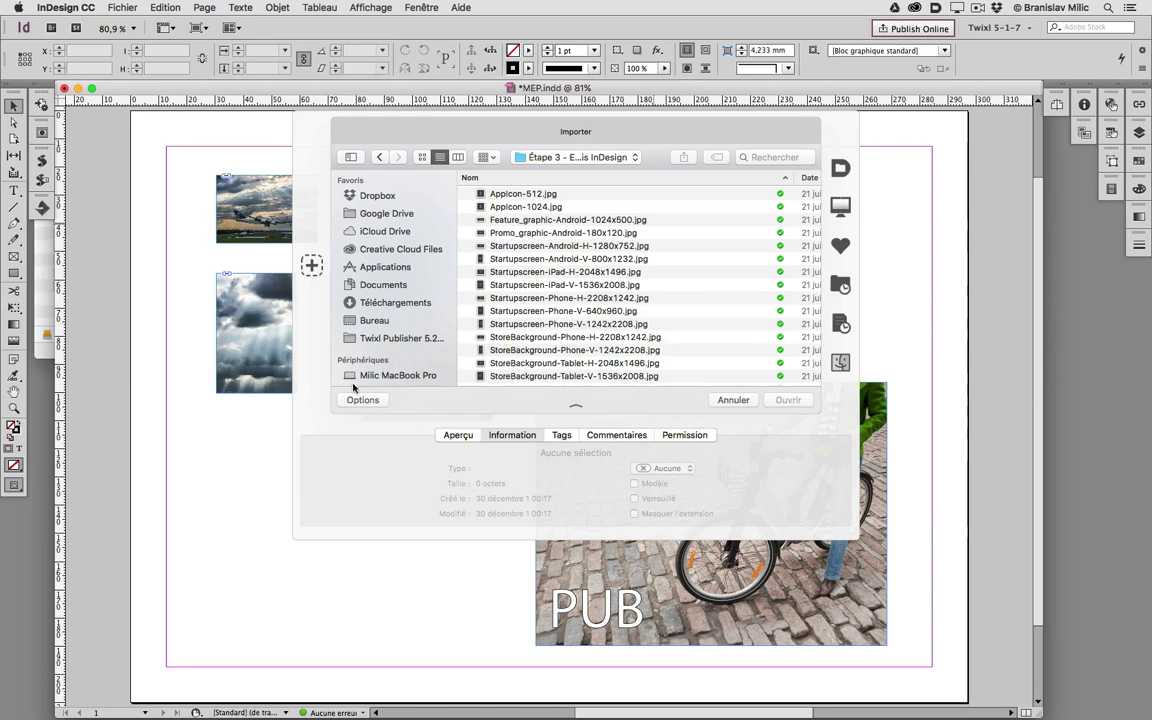
Step: Go to the Étape 3 - Exports depuis InDesign folder from the favourites of the import dialog
{"action": "left_click", "coordinate": [839, 247]}
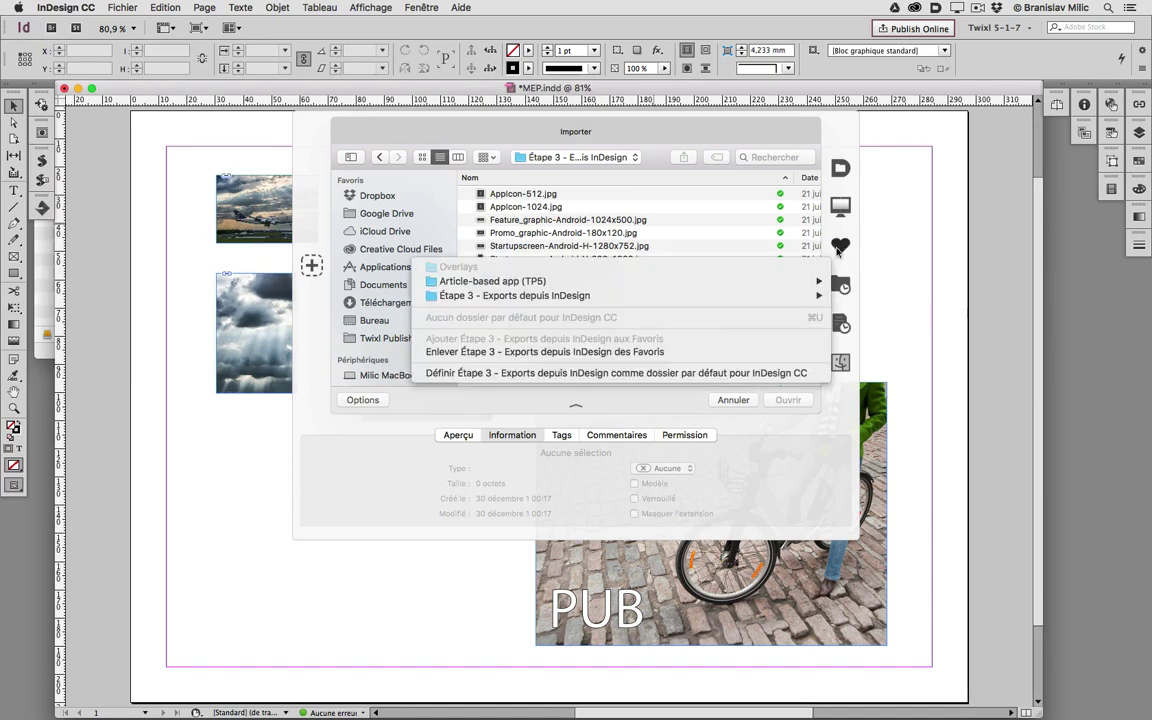
{"action": "mouse_move", "coordinate": [806, 300]}
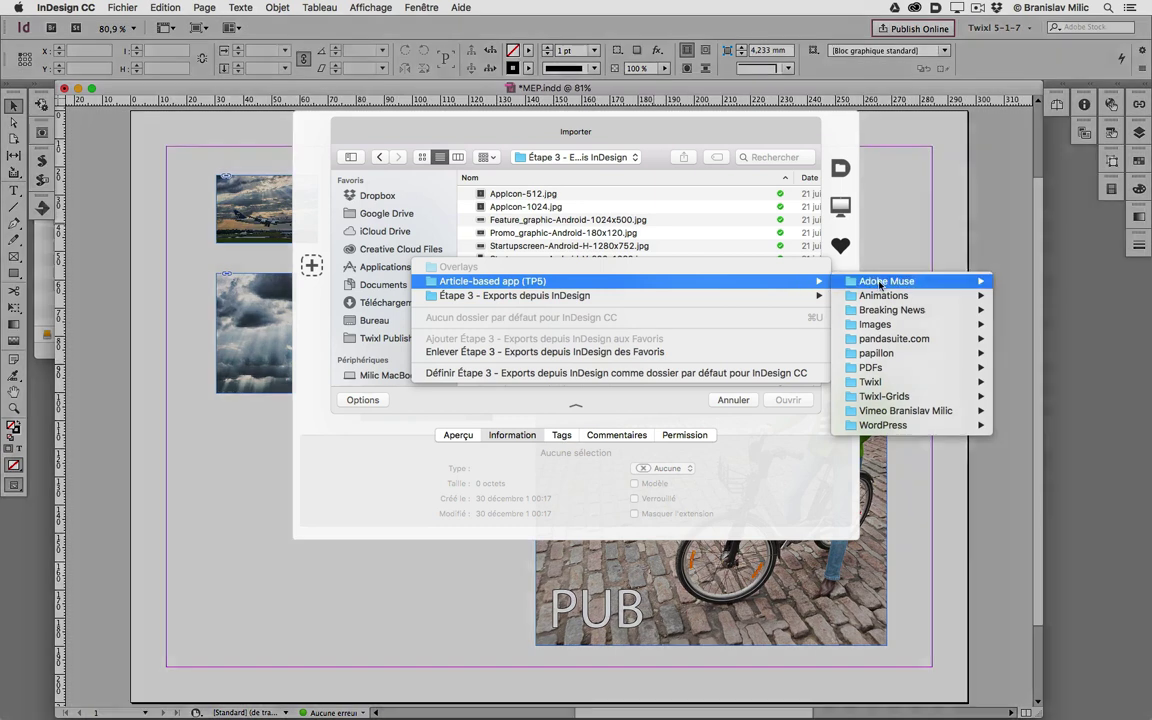
{"action": "mouse_move", "coordinate": [885, 285]}
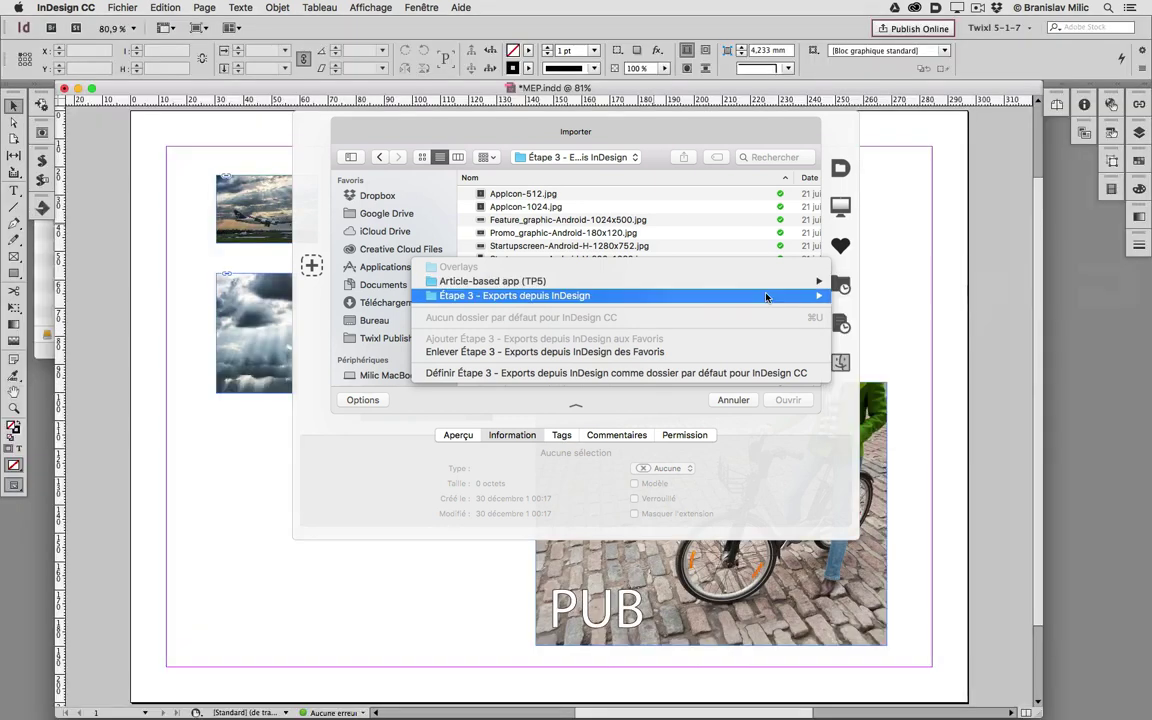
{"action": "left_click", "coordinate": [764, 297]}
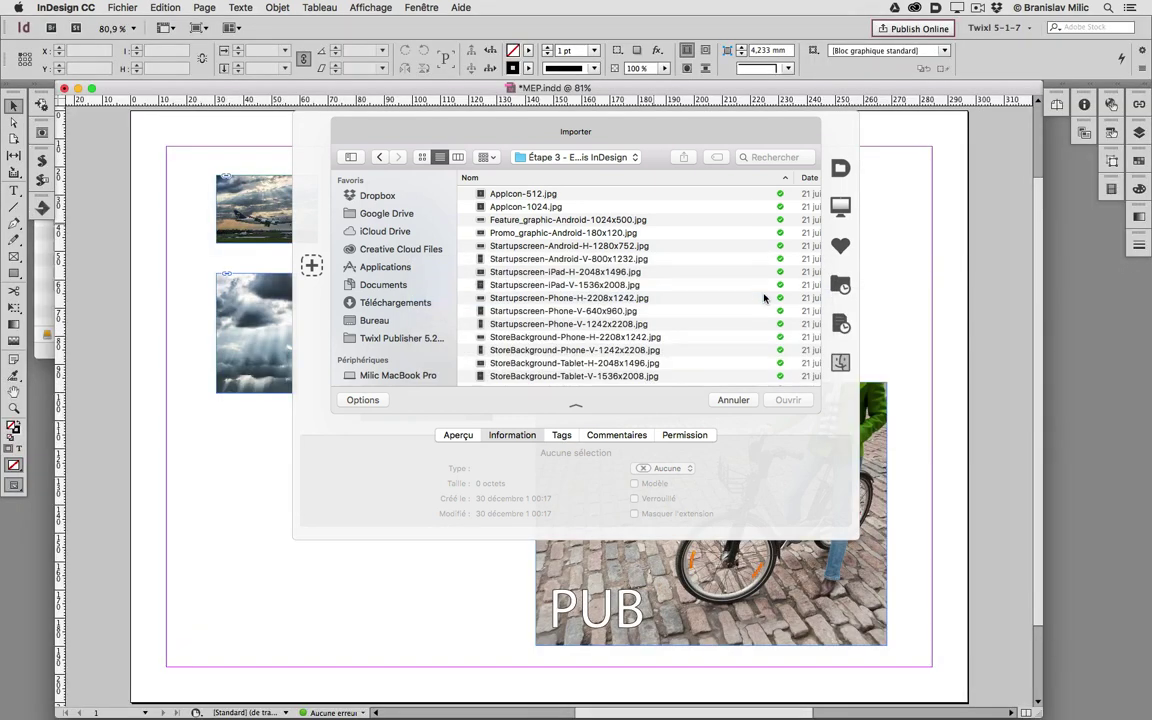
Step: Import AppIcon-1024.jpg and place it about 61 × 61 mm above the bicycle photo, in the upper-right area of the page
{"action": "left_click", "coordinate": [510, 207]}
{"action": "left_click", "coordinate": [786, 399]}
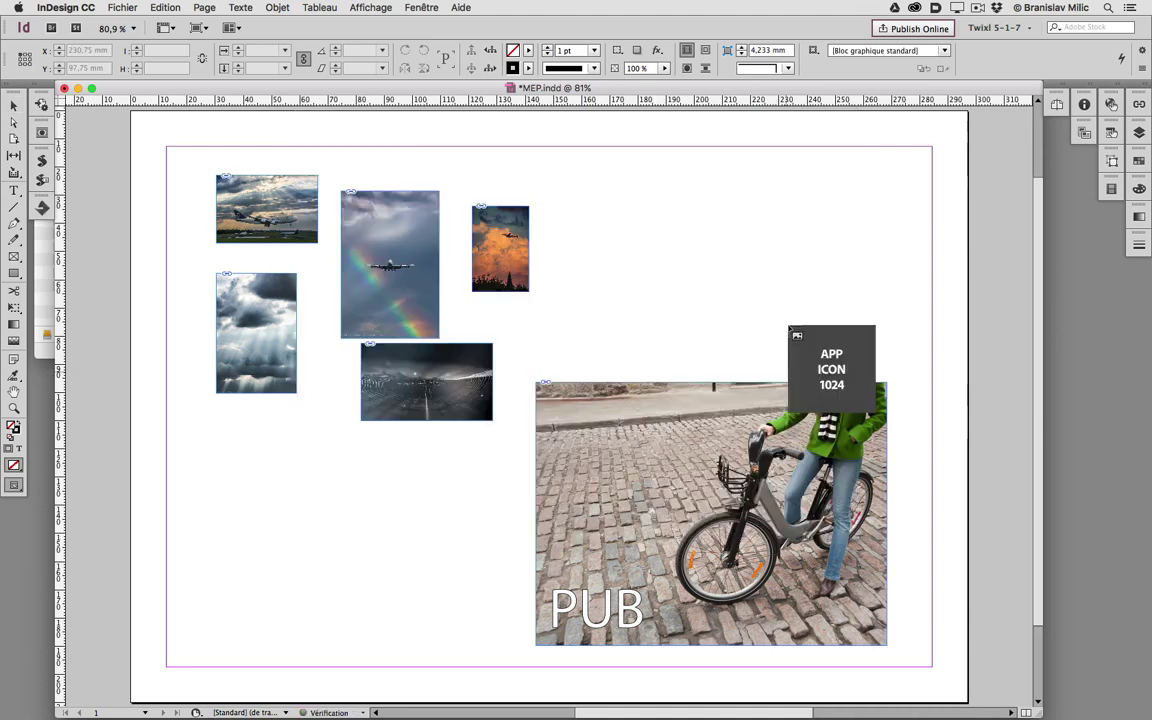
{"action": "left_click_drag", "start_coordinate": [683, 160], "coordinate": [855, 333]}
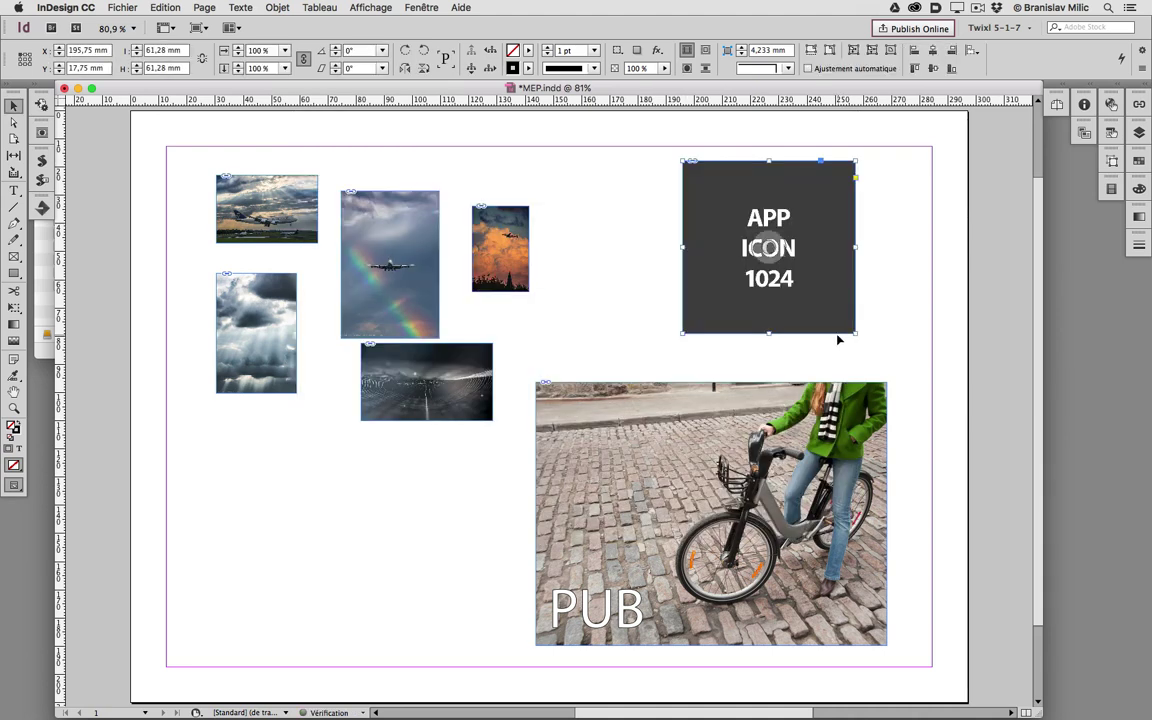